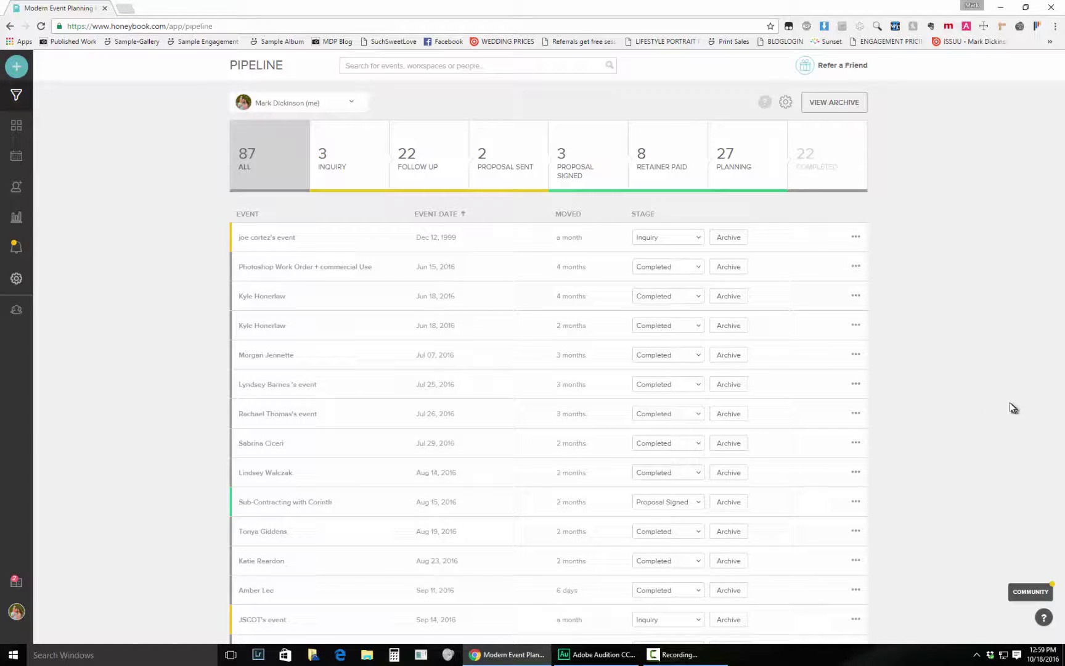
Open the Wedding Agreement template under Settings › Templates › Agreements
left_click(18, 283)
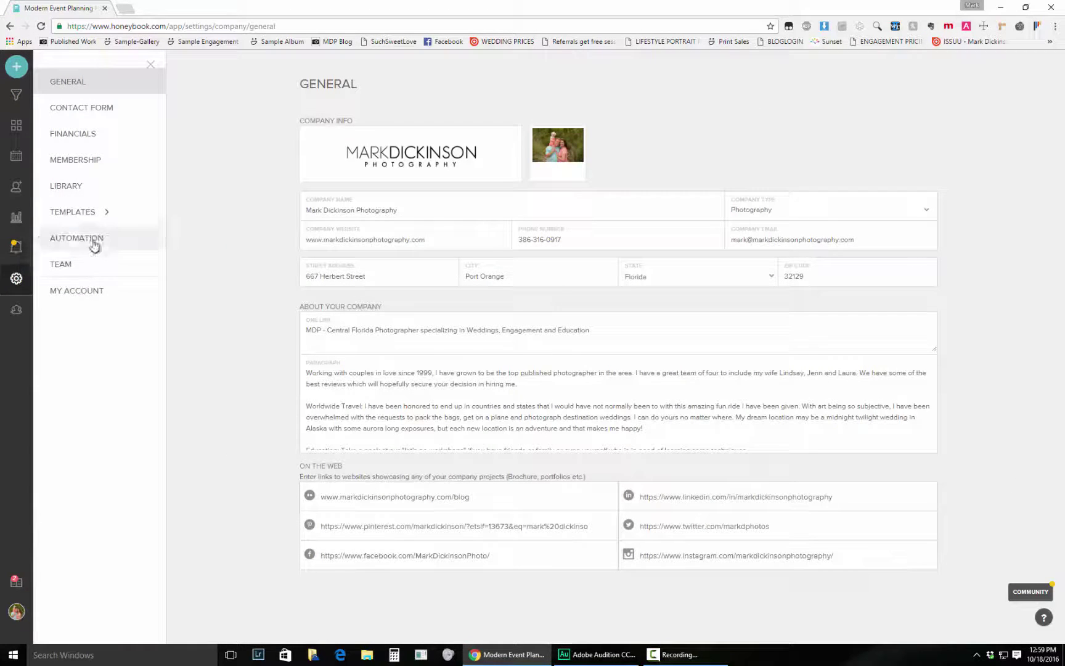
left_click(72, 211)
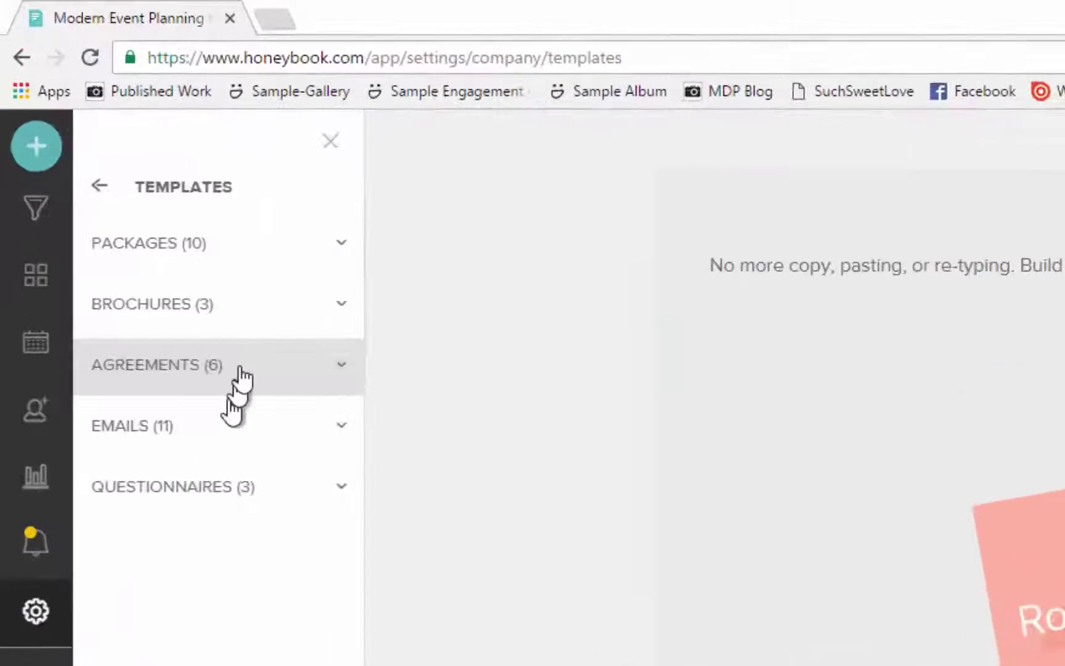
left_click(310, 425)
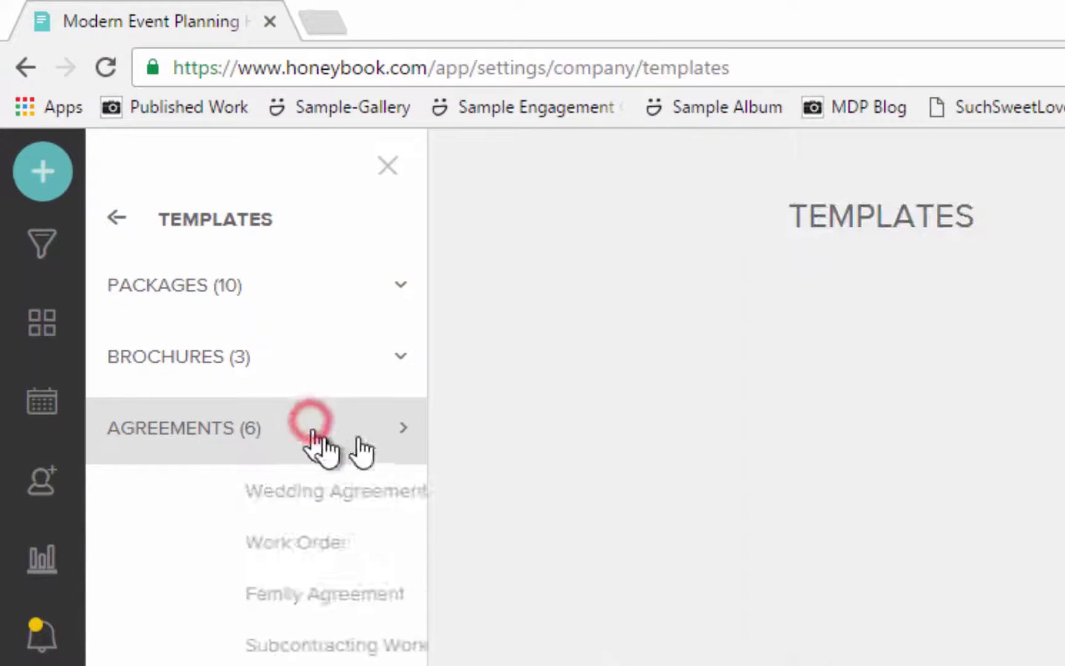
left_click(315, 493)
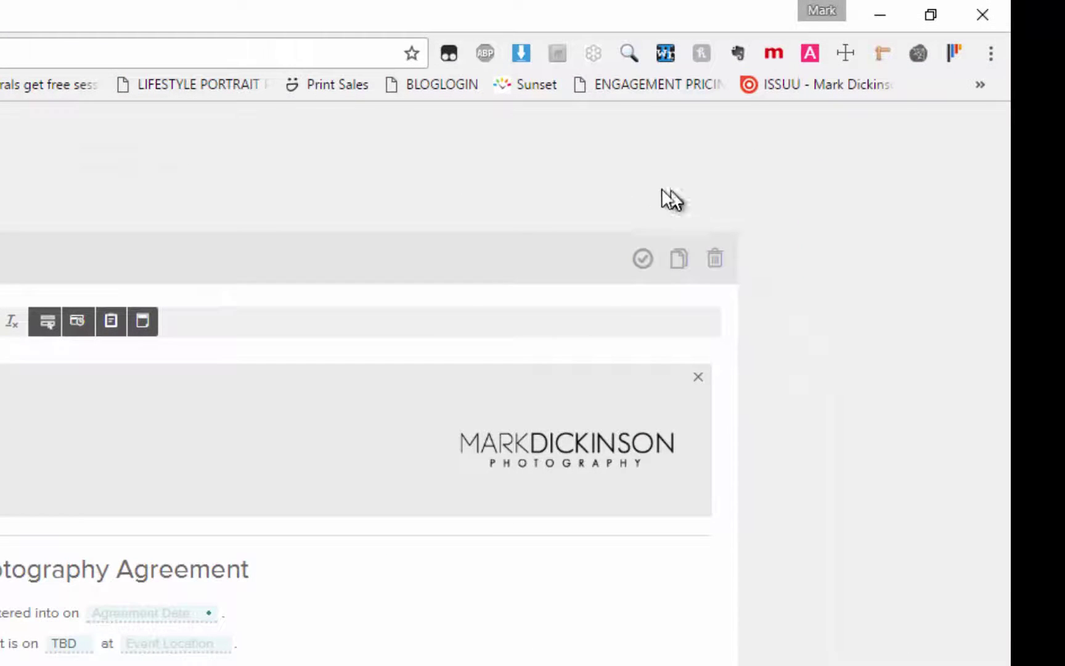
Select the full Wedding Agreement text from its title down and bring up its context menu
left_click(675, 191)
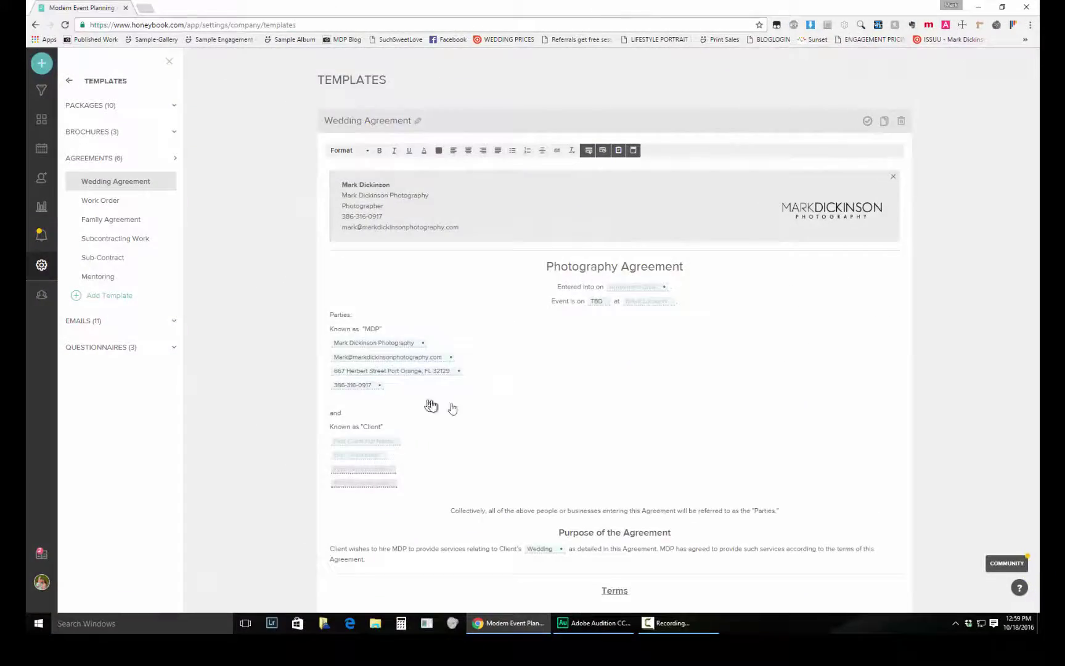
scroll(431, 405, "down", 6)
scroll(516, 473, "down", 15)
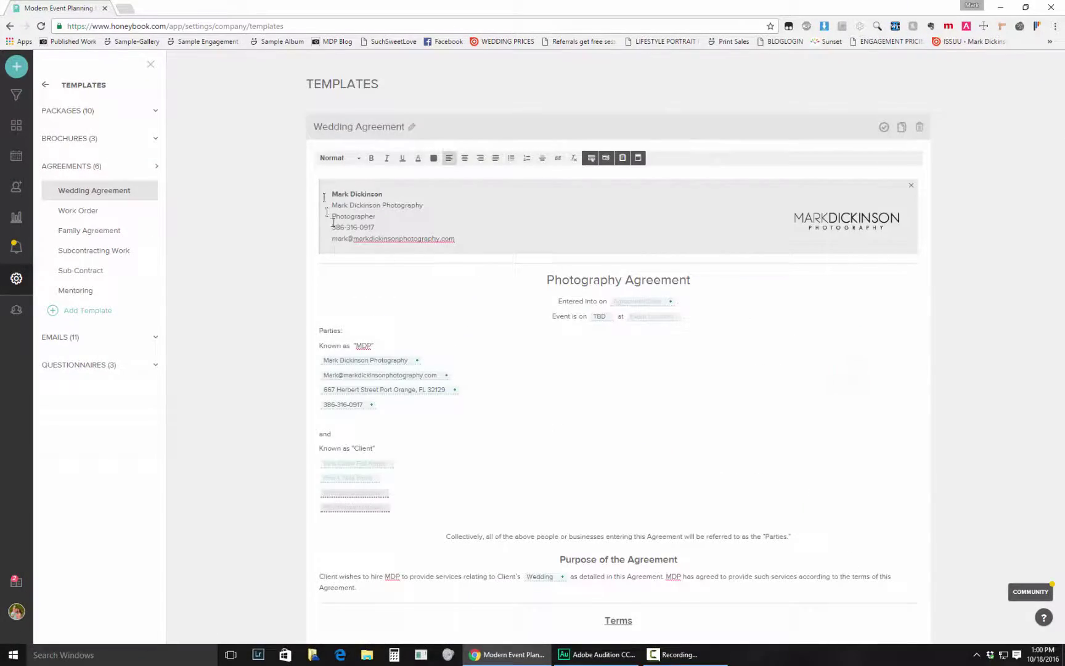
left_click_drag(546, 277, 873, 593)
right_click(601, 259)
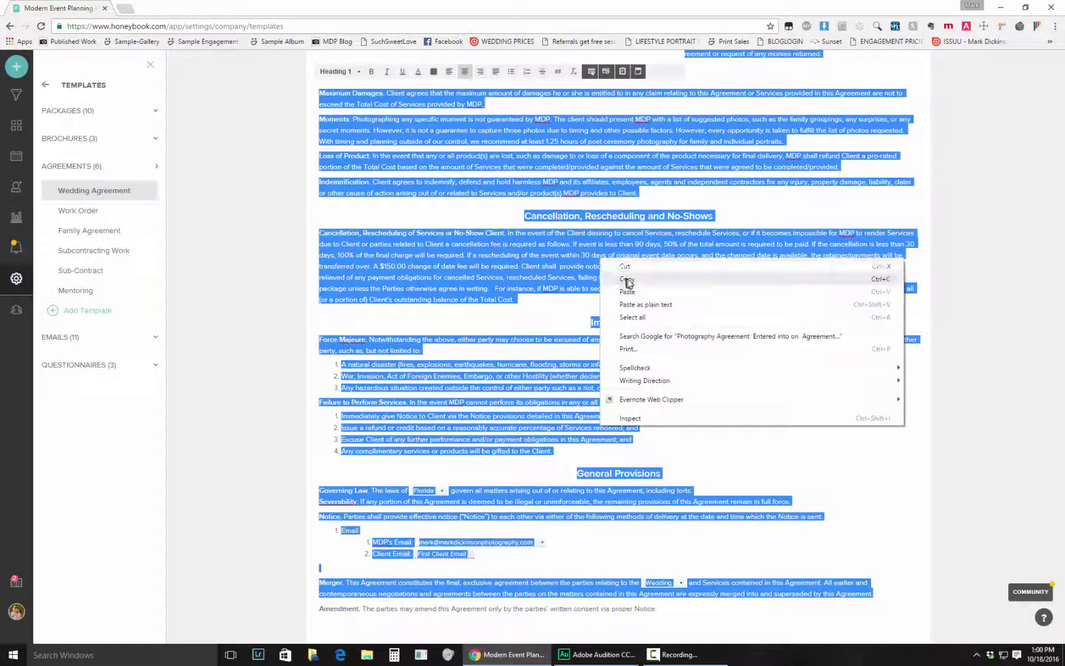
Print the selected agreement text to Save as PDF, naming the file 'Sample Contract for wedding'
left_click(654, 351)
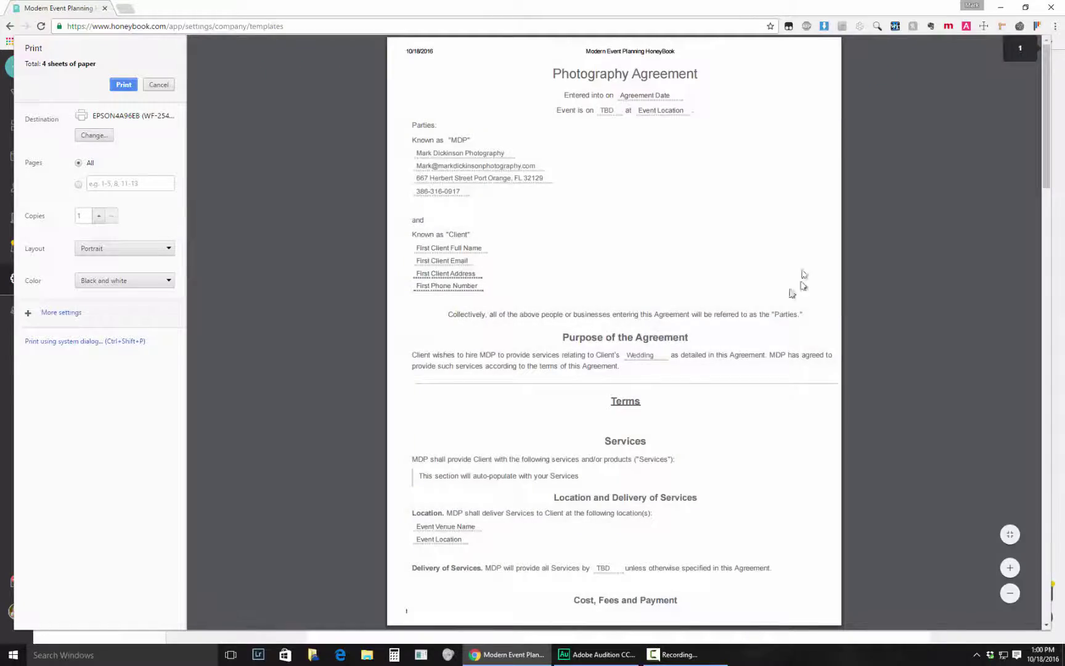
scroll(638, 484, "down", 4)
scroll(640, 472, "down", 15)
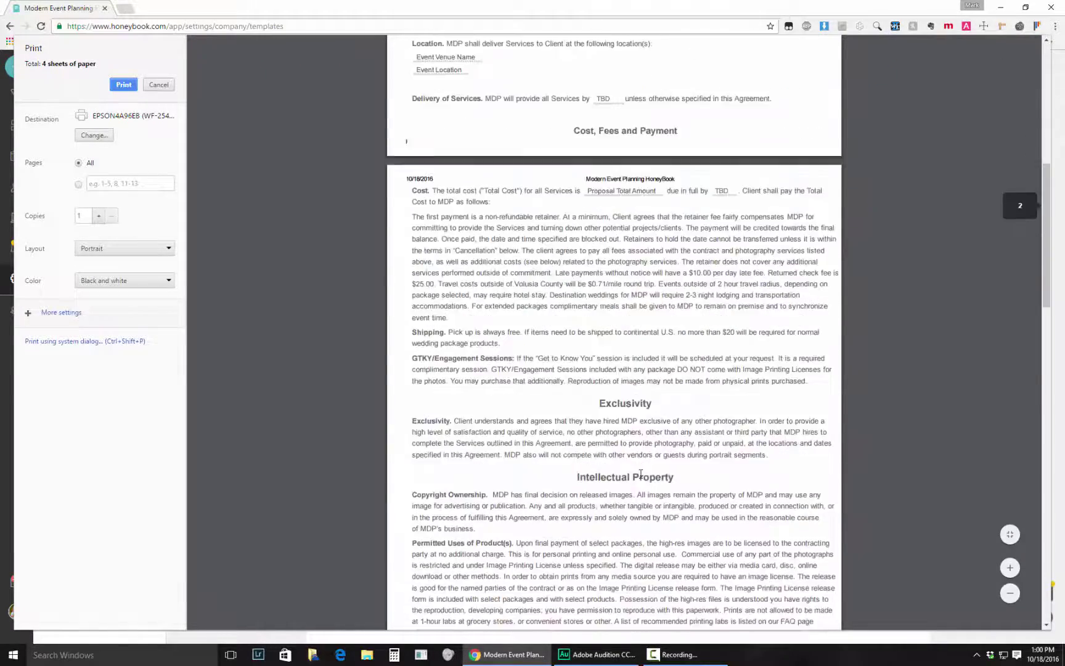
scroll(640, 475, "down", 11)
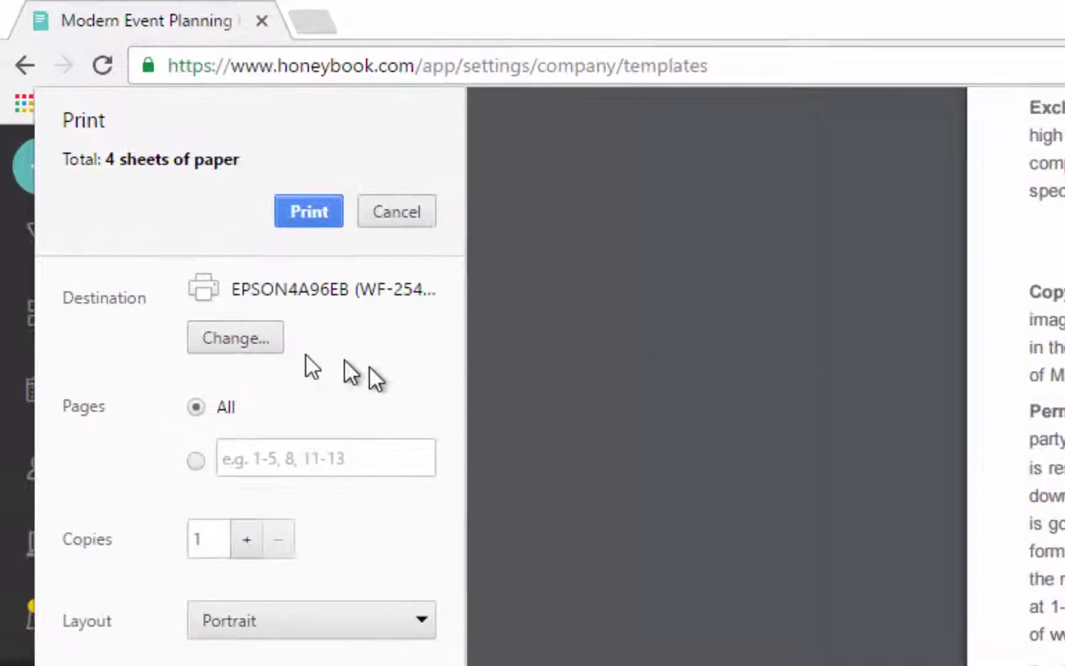
left_click(123, 179)
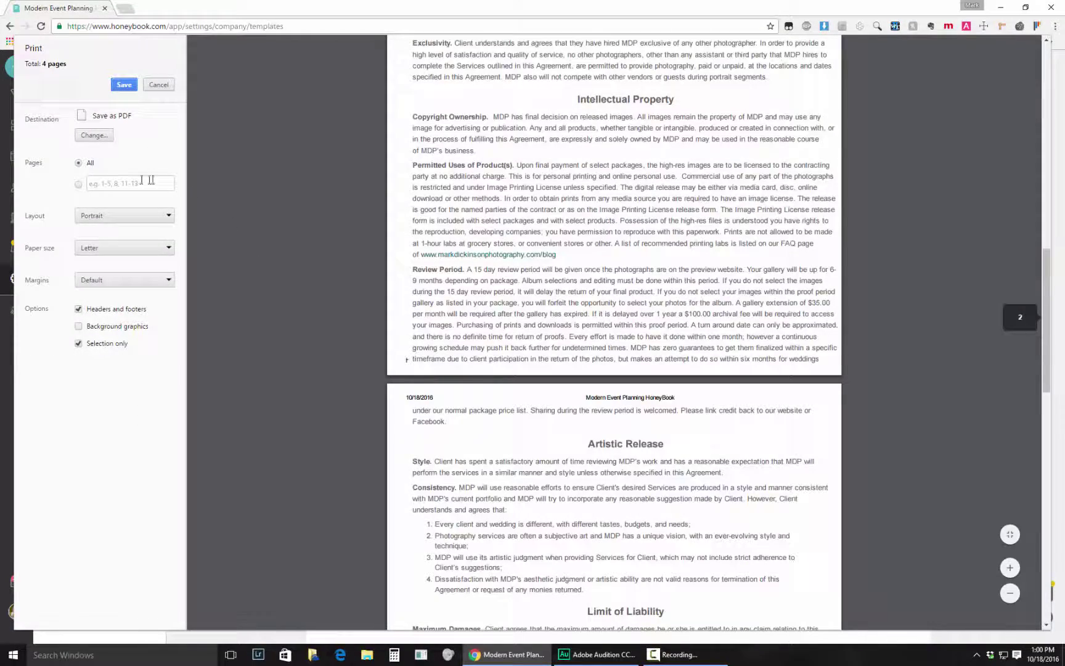
left_click(124, 84)
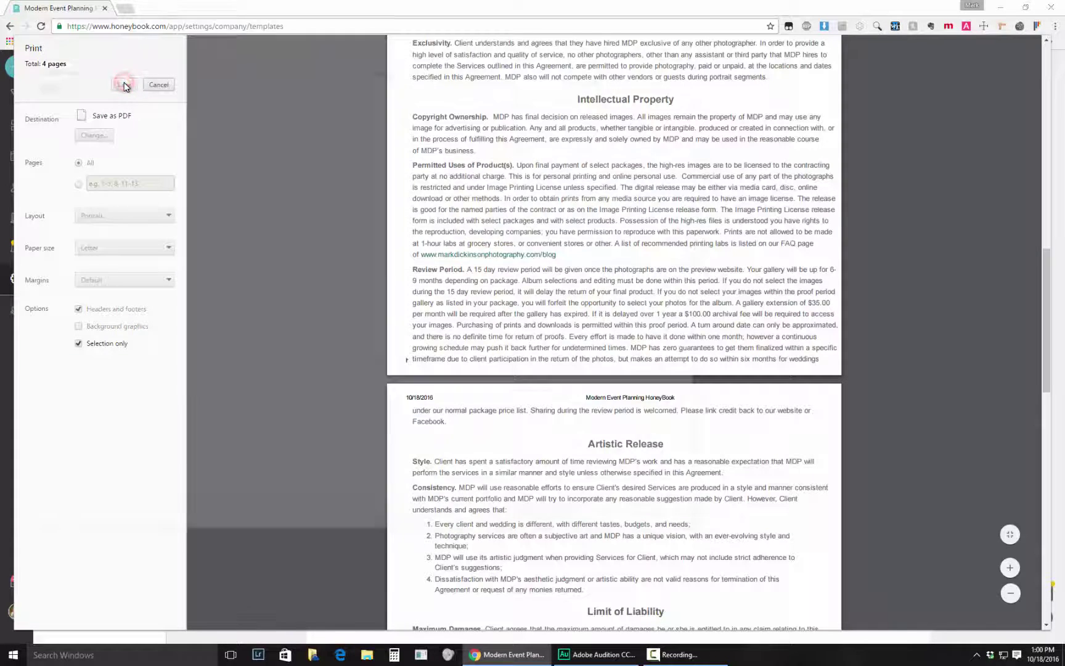
type("Sample Cop")
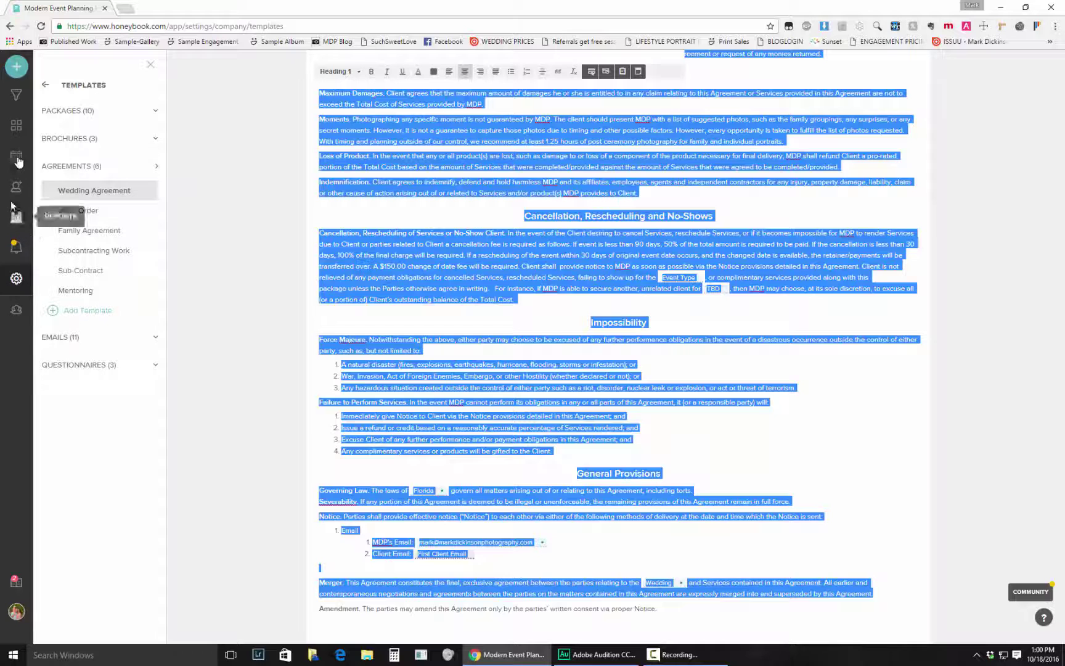
Open the client's wedding proposal, totalling $2,502.75, from the top event's workspace feed
left_click(18, 126)
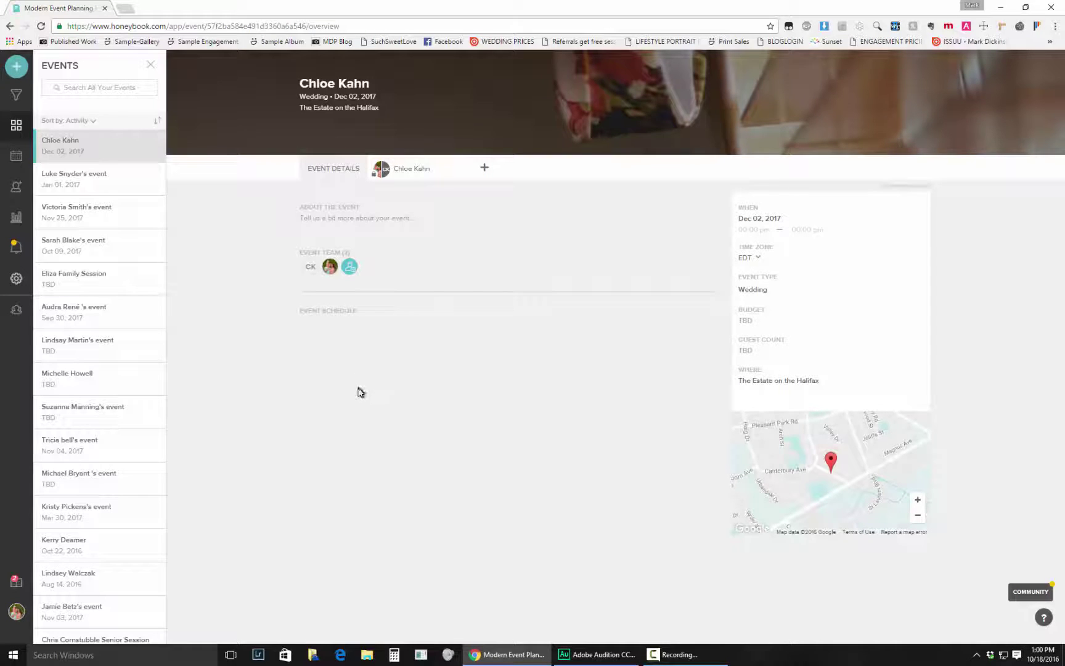
left_click(407, 167)
scroll(422, 490, "down", 5)
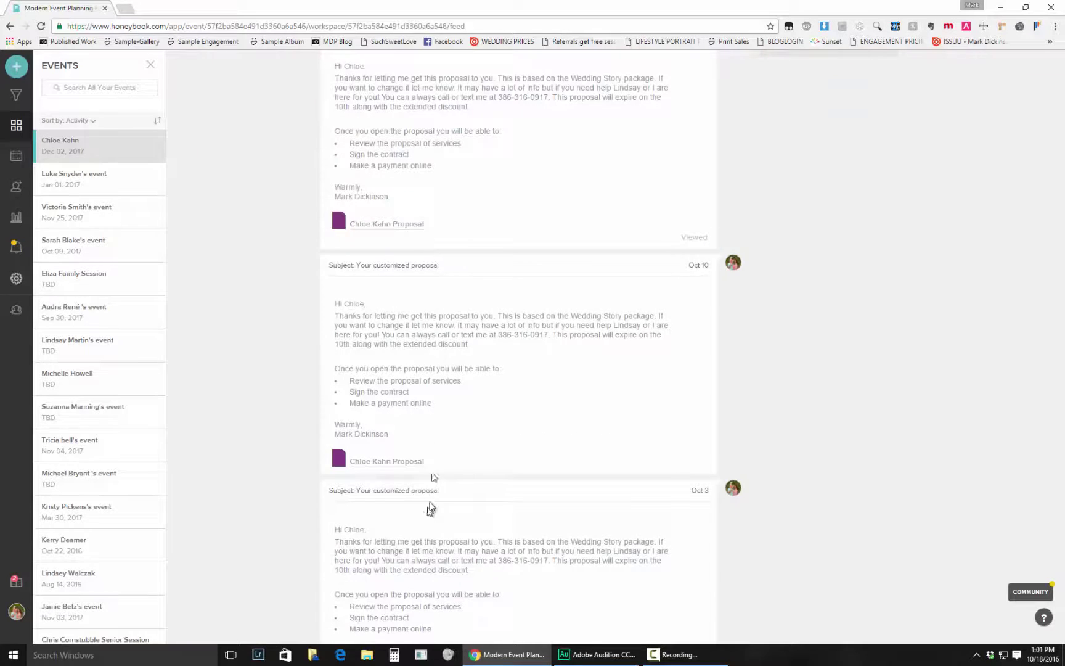
left_click(401, 461)
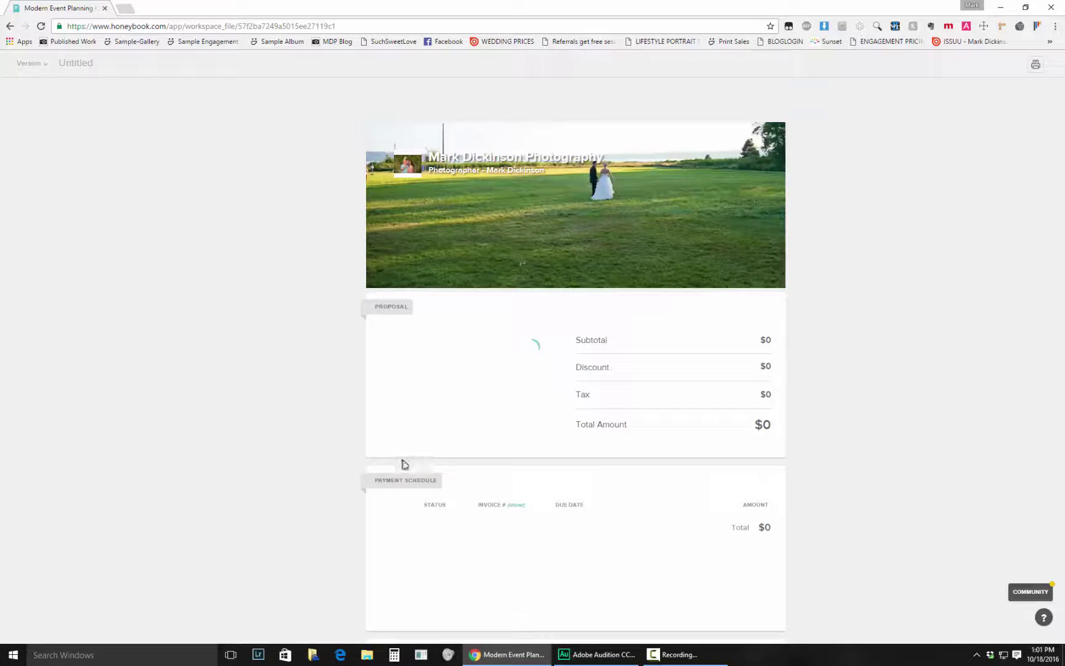
scroll(518, 485, "down", 3)
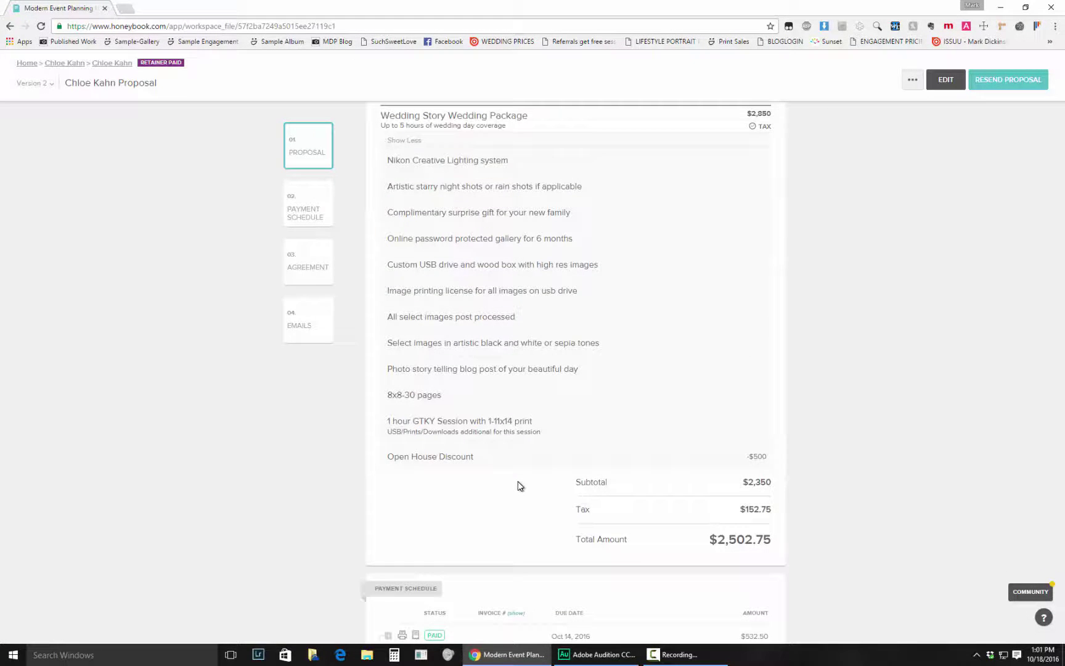
scroll(523, 485, "up", 3)
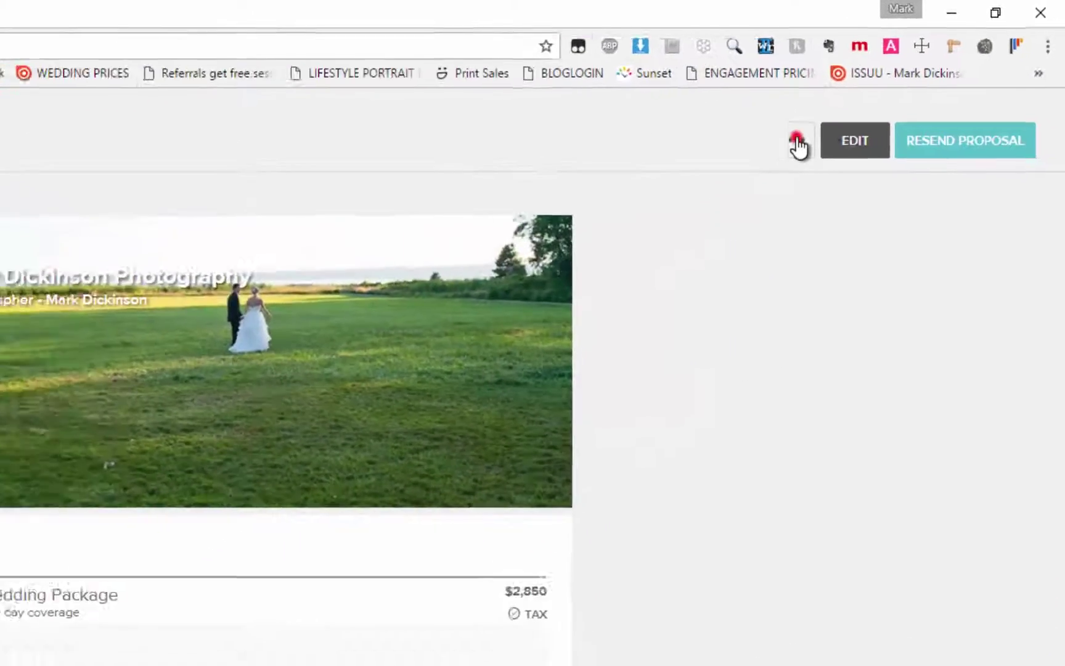
Open the proposal's print preview and enter a custom page range of 3-7
left_click(760, 162)
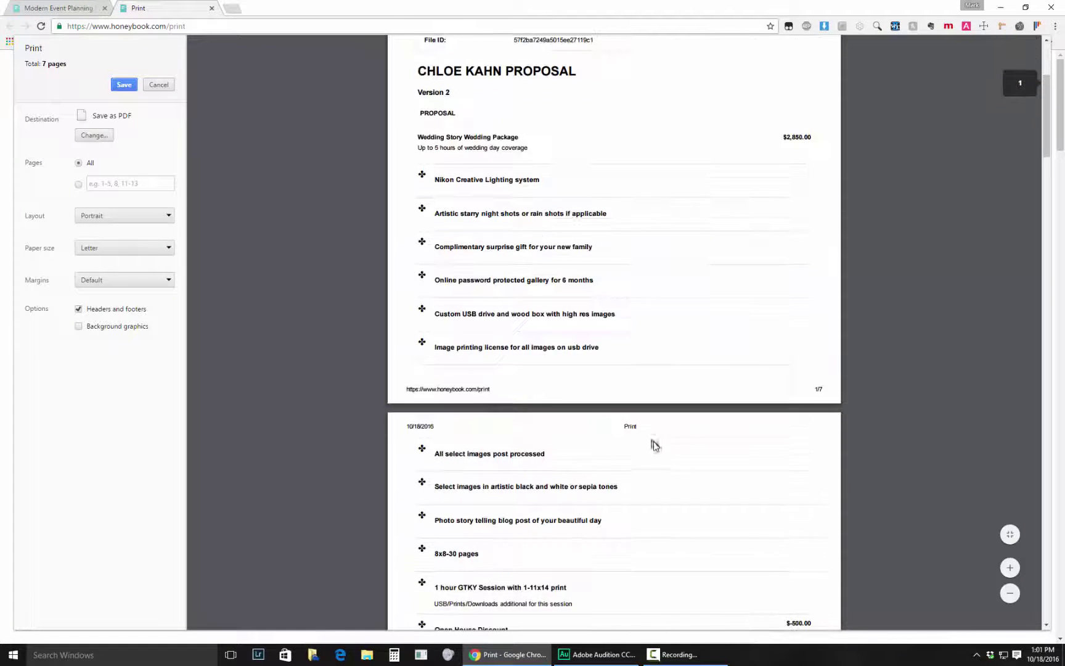
scroll(651, 450, "down", 5)
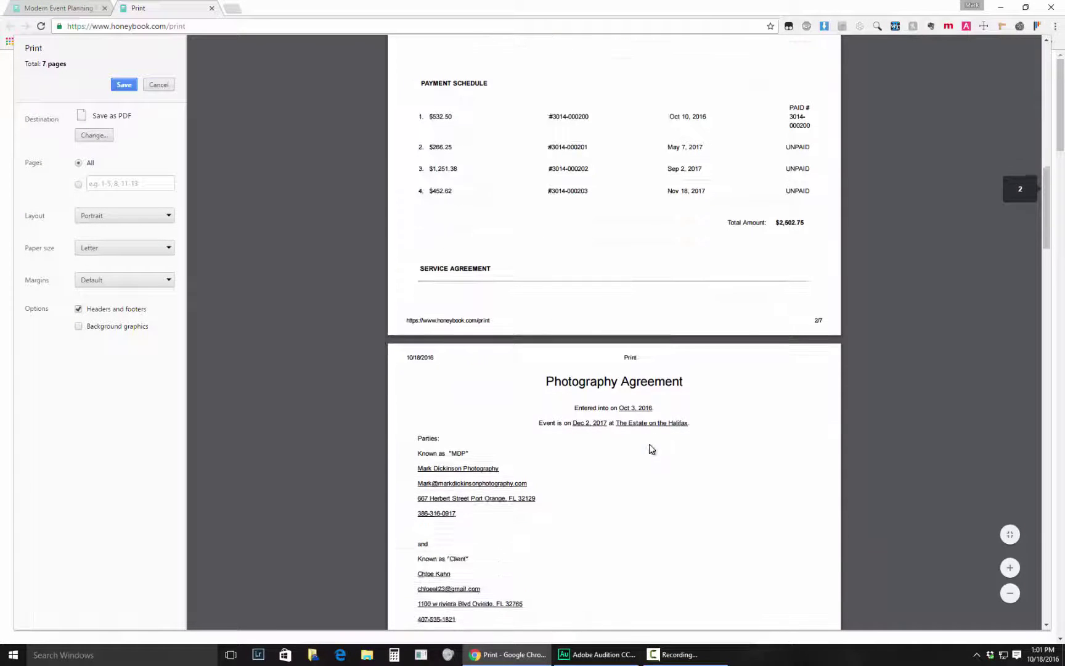
scroll(527, 413, "down", 8)
scroll(608, 487, "up", 2)
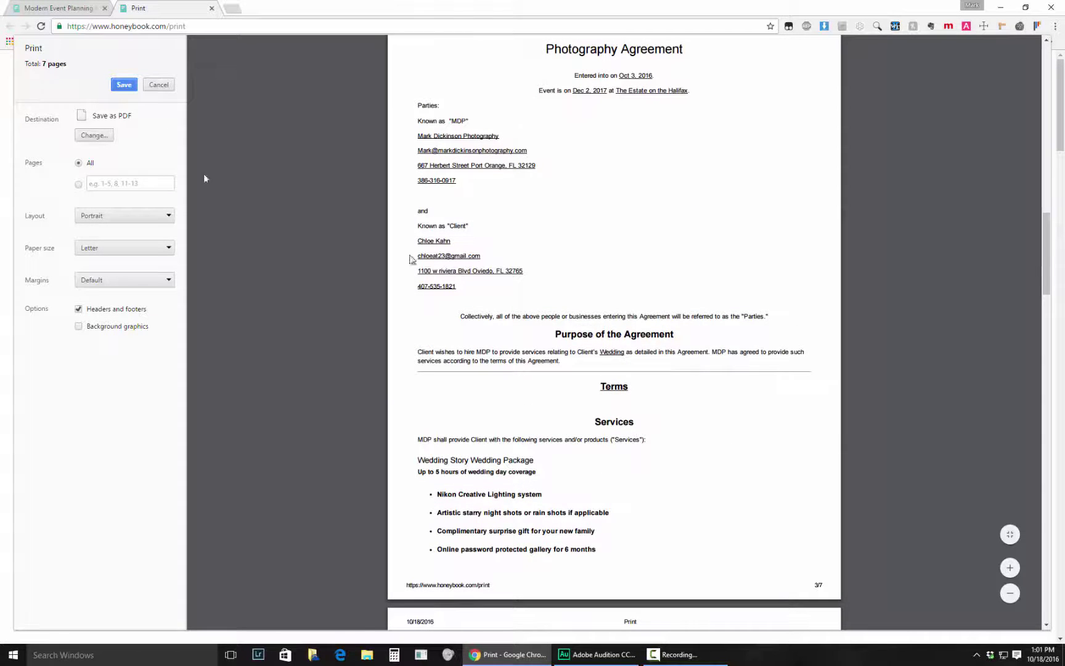
left_click(125, 182)
type("3")
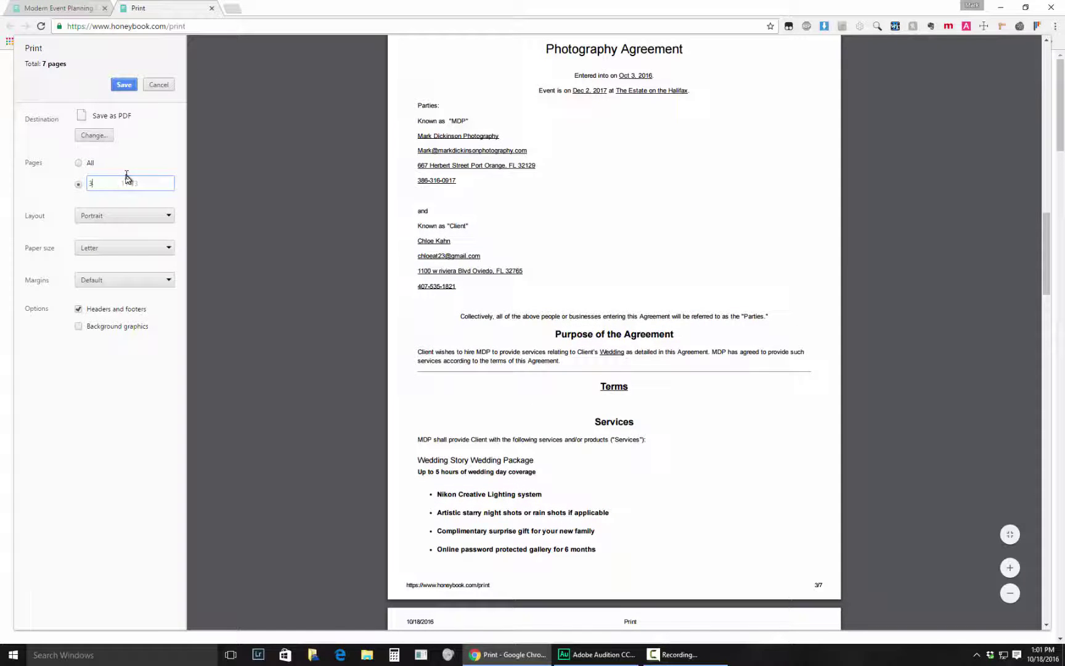
type("-7")
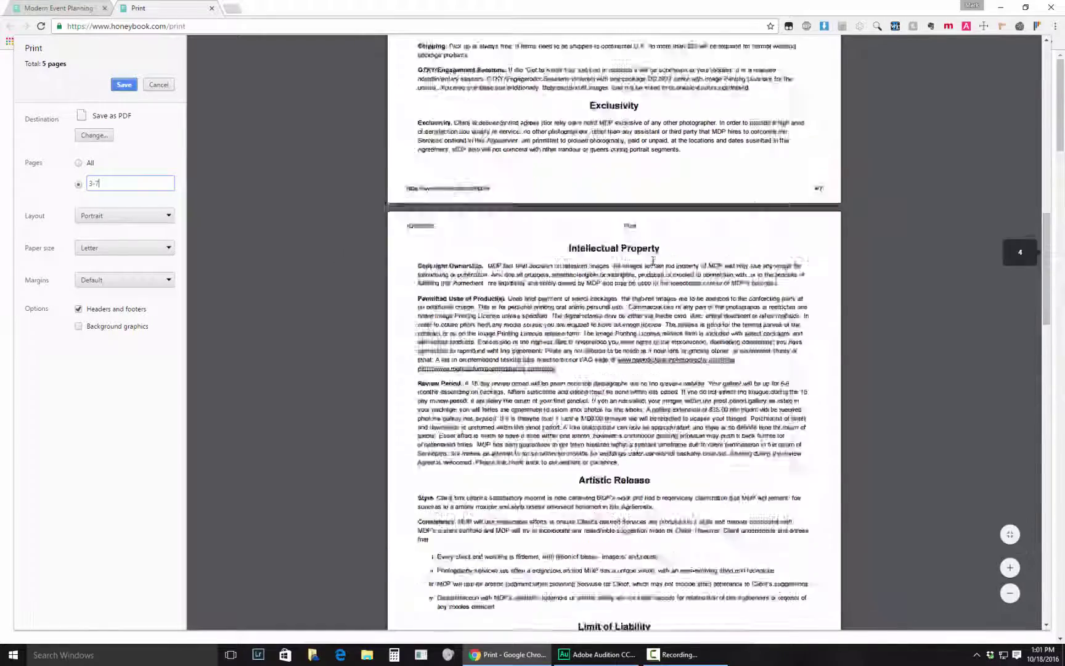
scroll(655, 264, "down", 20)
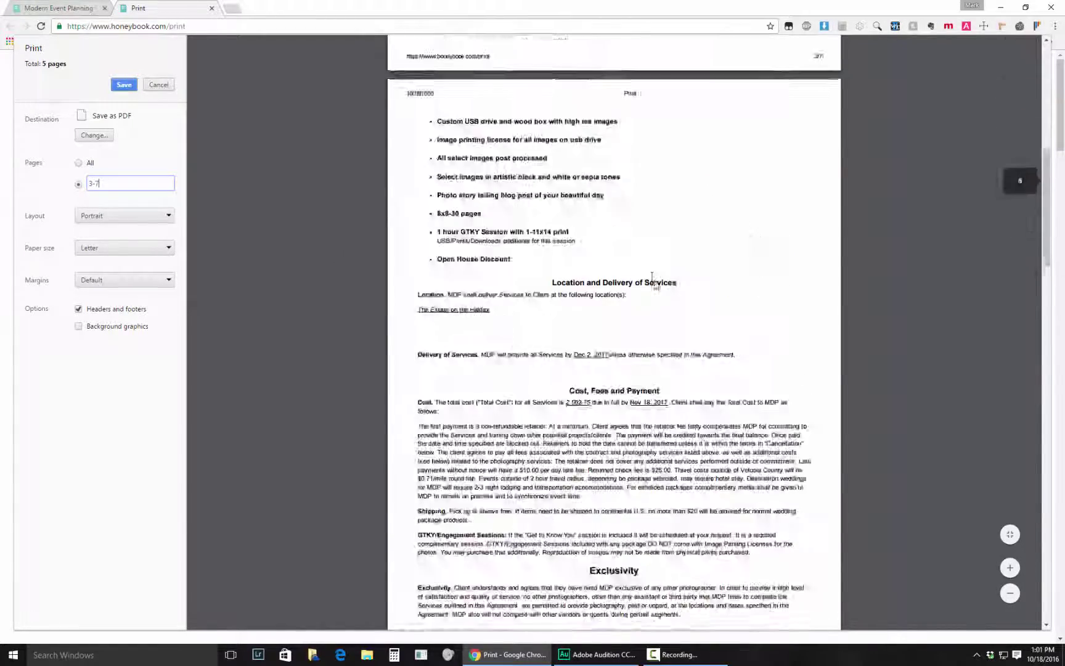
scroll(623, 262, "up", 3)
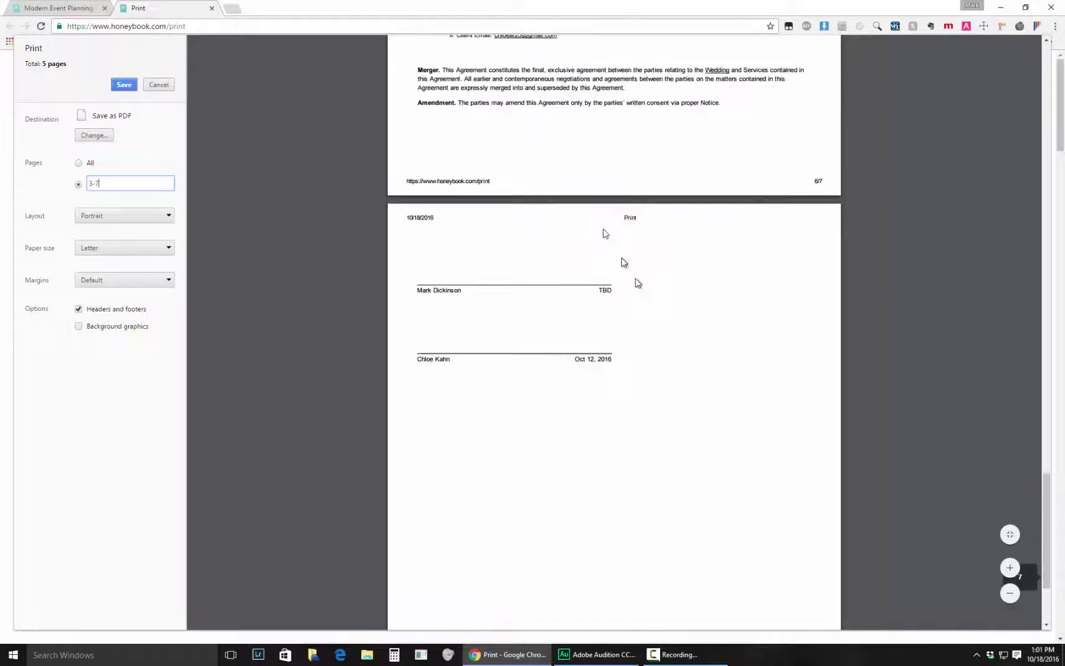
scroll(527, 325, "up", 2)
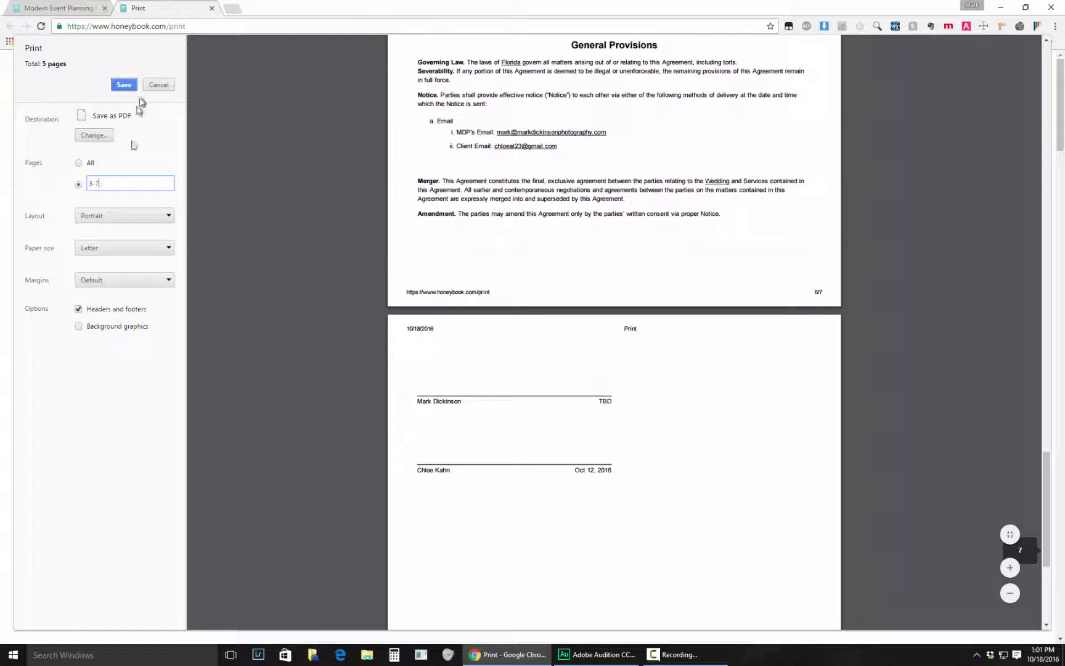
Correct the range to pages 3-6 and save the PDF as 'contract from honeybook' on the Desktop
key("BackSpace")
type("6")
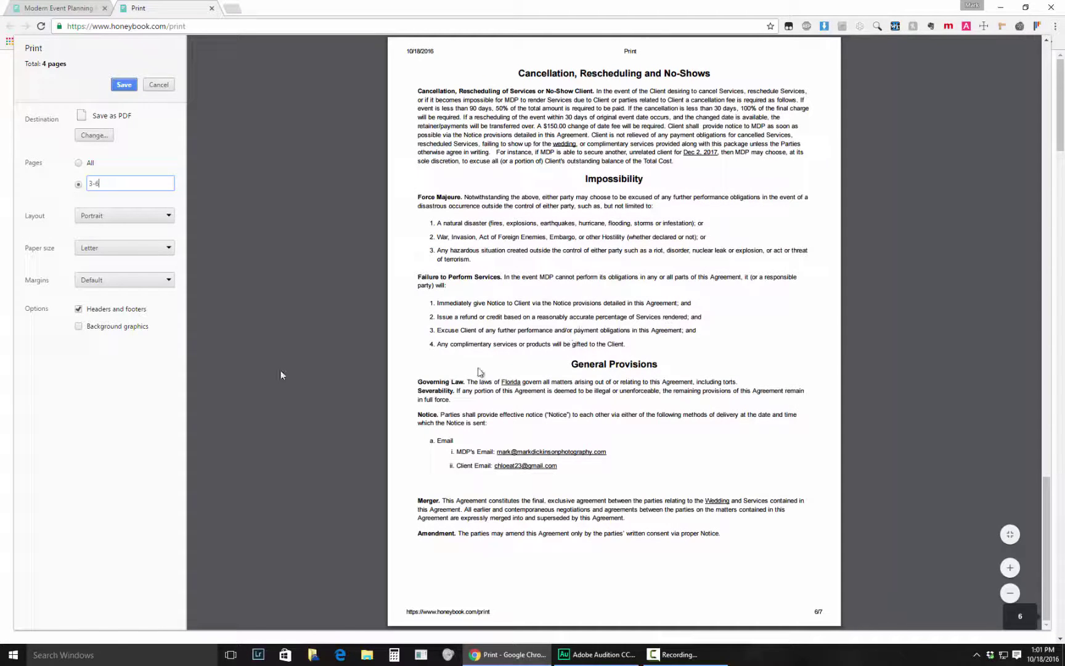
left_click(124, 86)
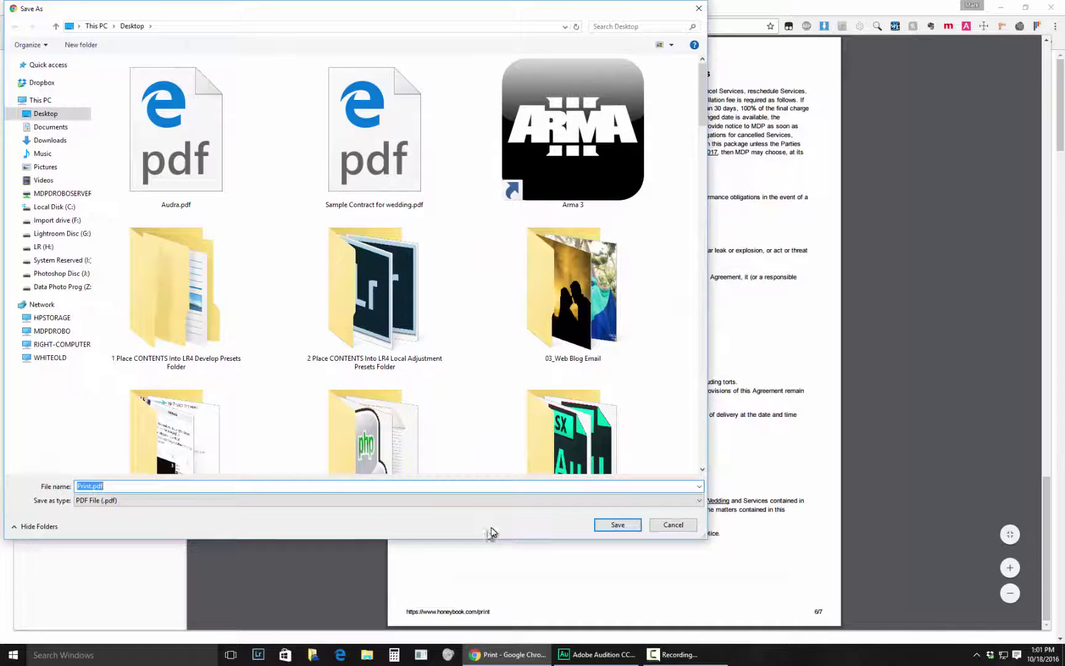
type("contract from honeybook")
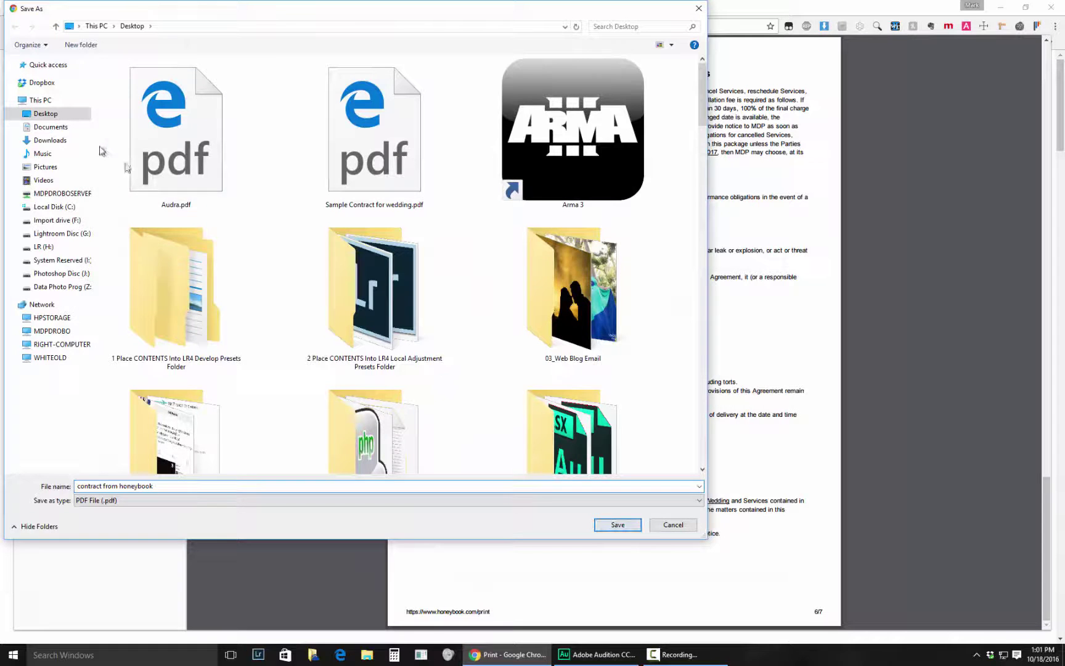
left_click(618, 525)
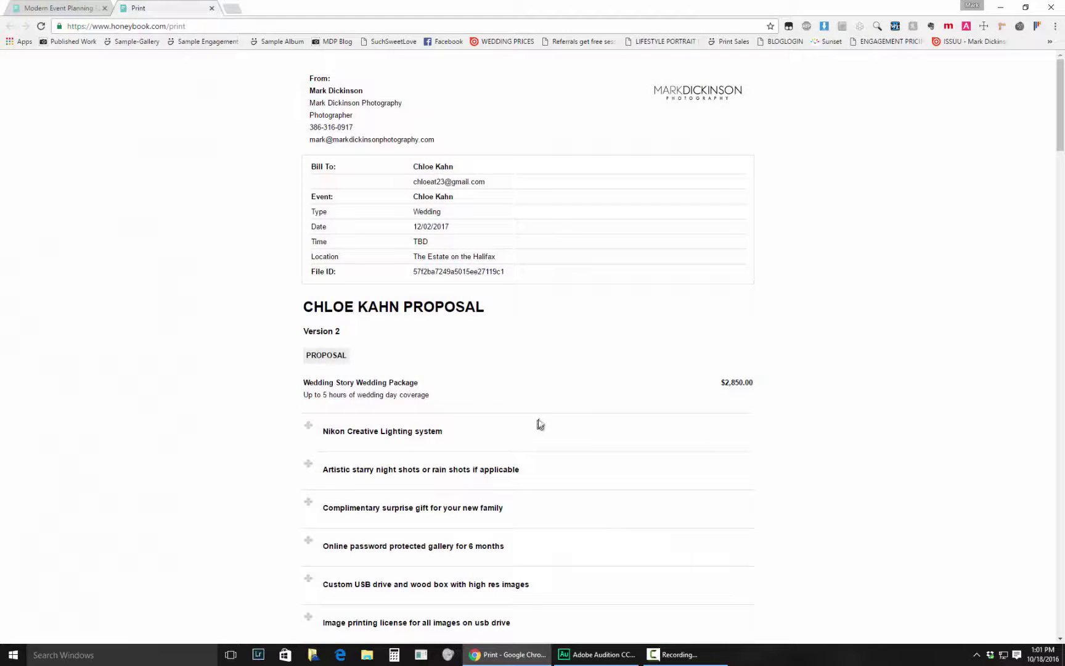
Open the saved 'contract from honeybook' PDF from the Desktop in Edge
key("super+d")
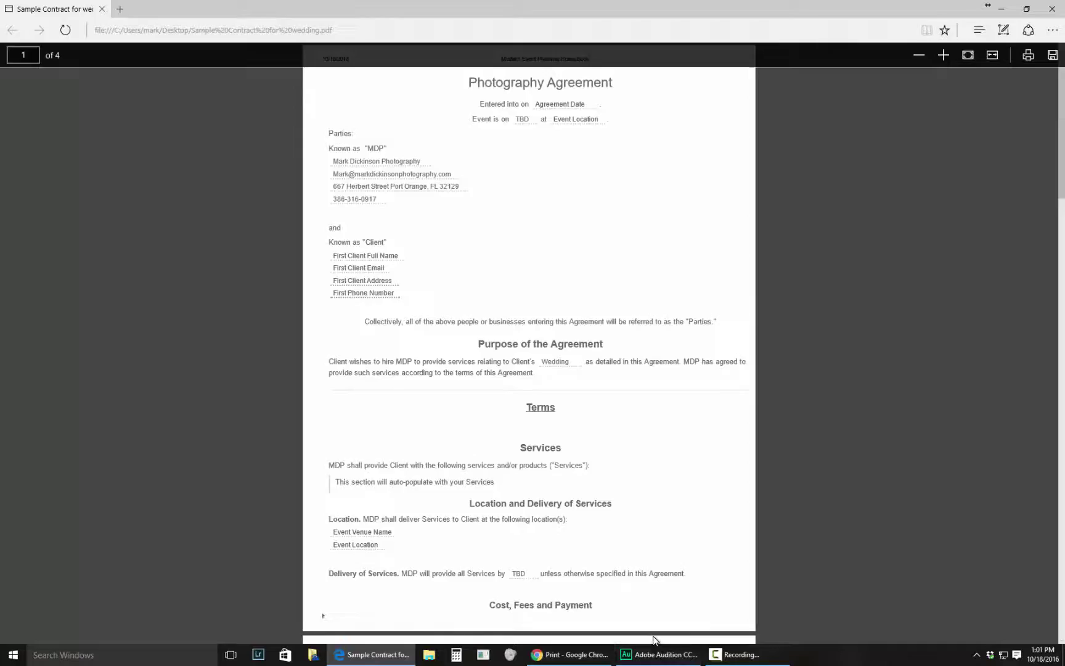
left_click(569, 654)
key("super+d")
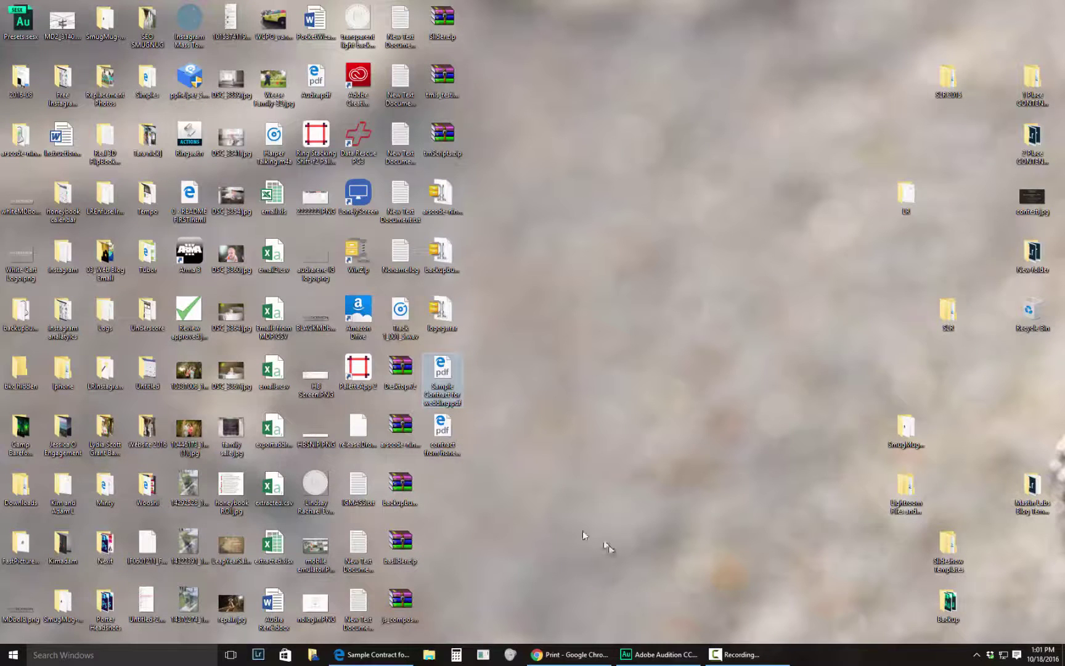
double_click(439, 432)
key("super")
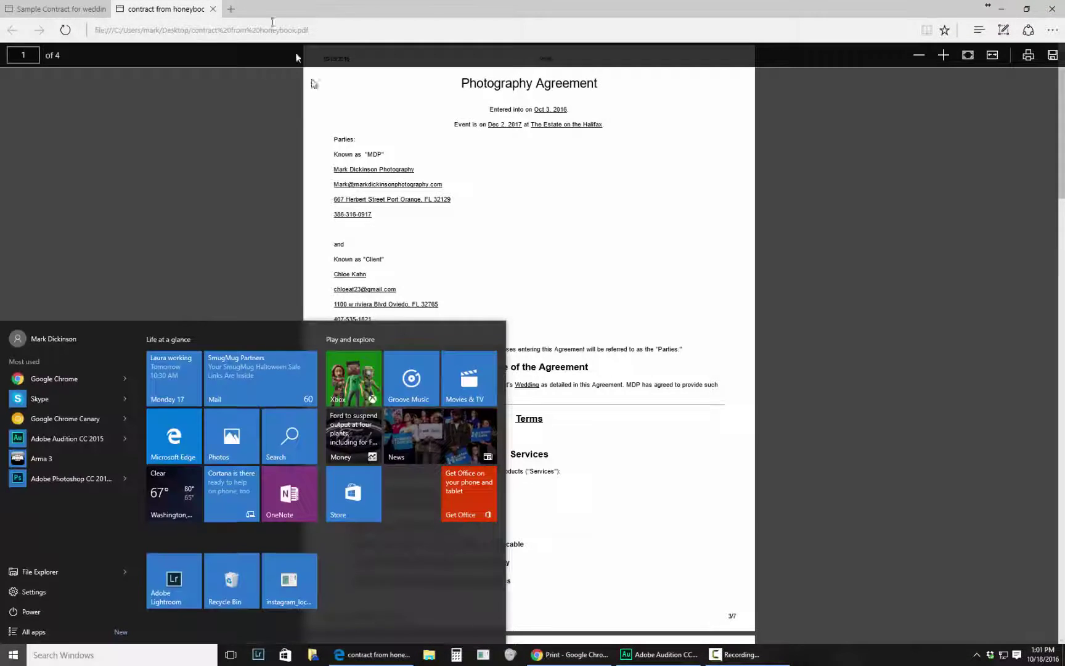
Compare the sample wedding contract and honeybook contract PDFs page by page, then close the window
left_click(93, 8)
scroll(623, 408, "down", 10)
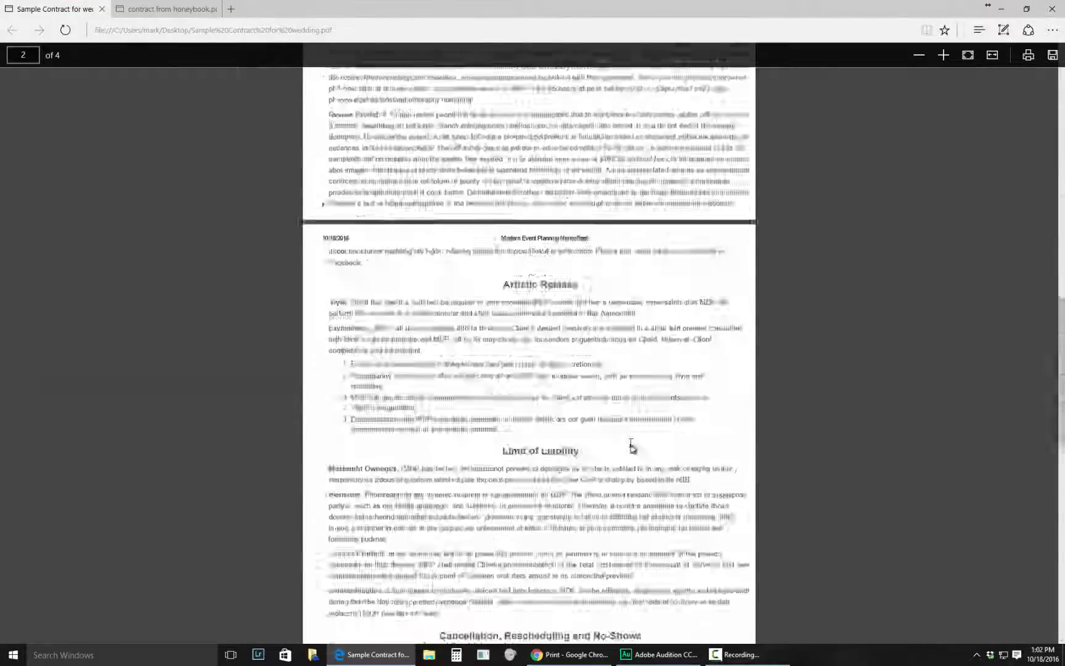
scroll(632, 447, "down", 10)
left_click(177, 9)
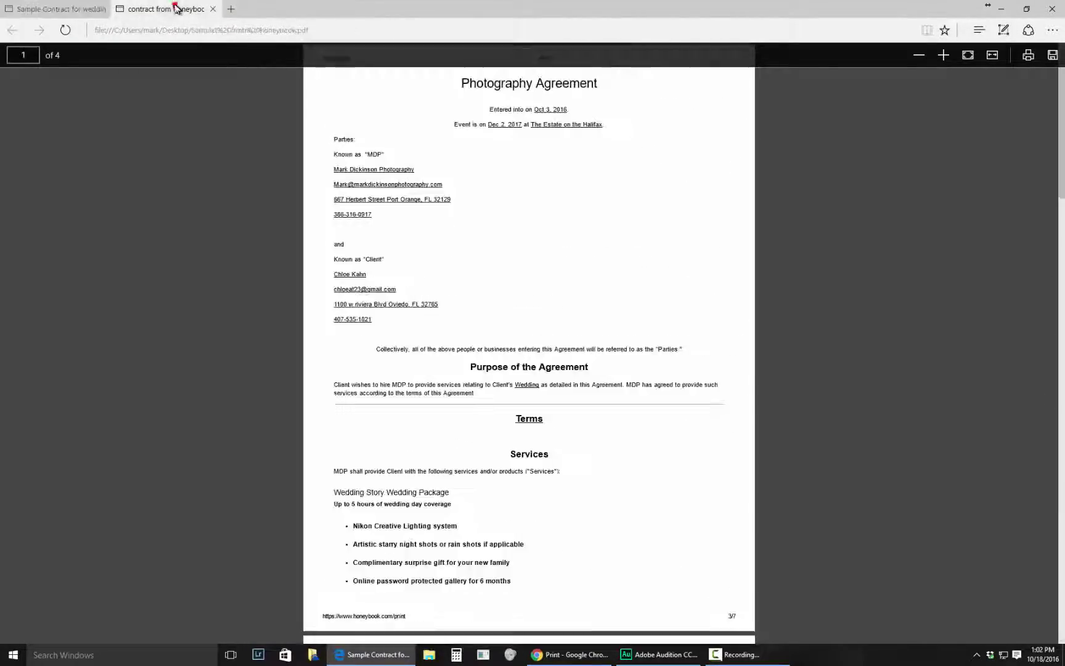
scroll(530, 296, "down", 15)
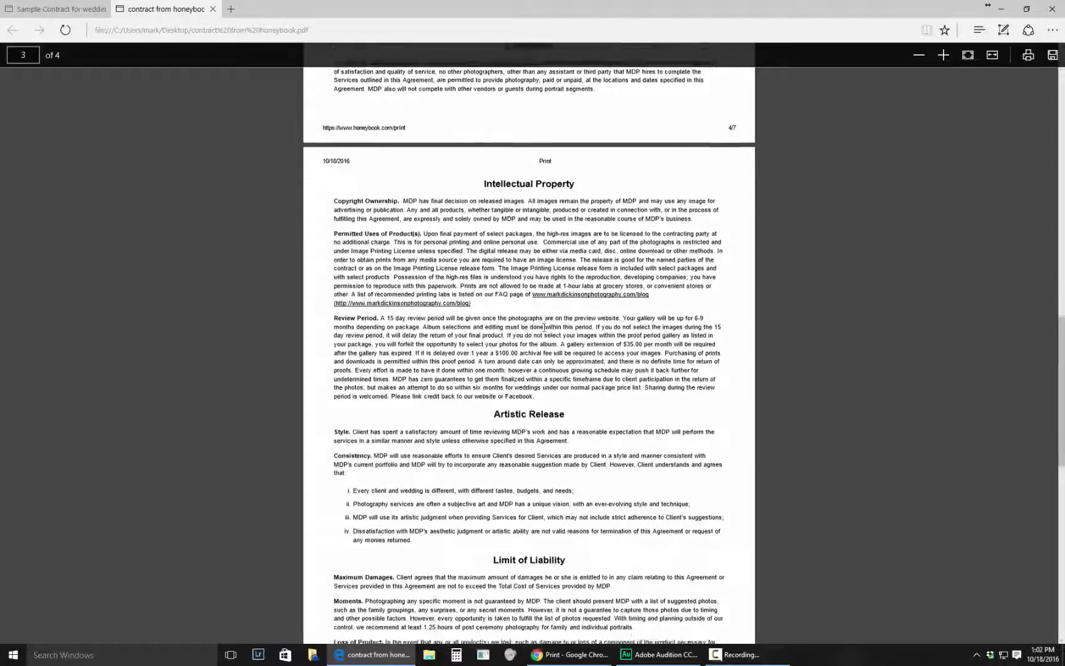
scroll(547, 333, "down", 10)
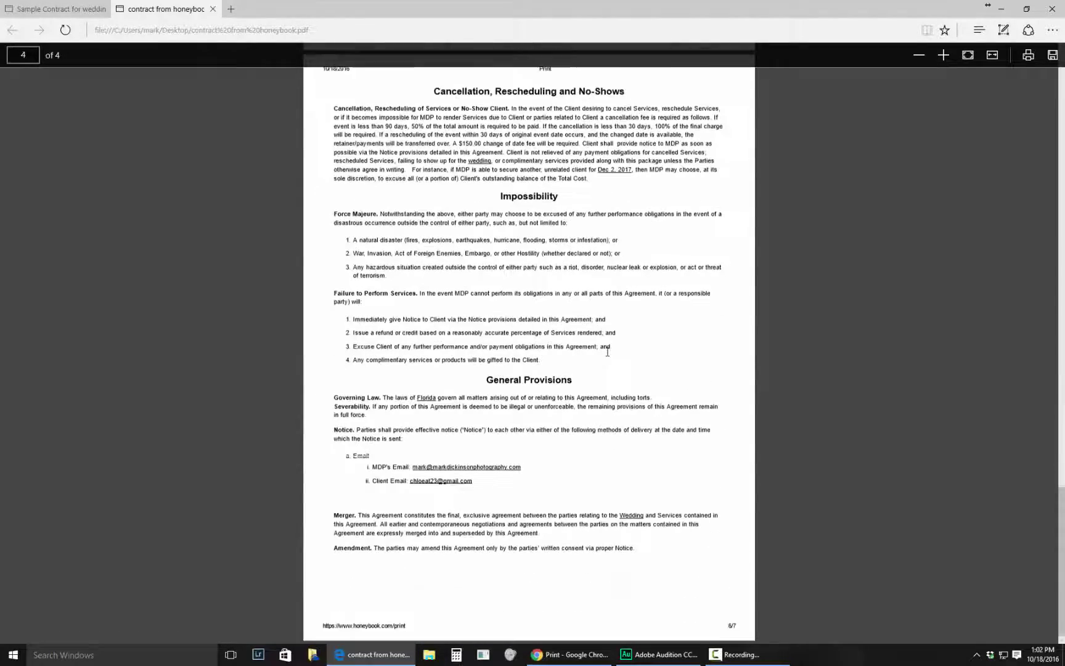
left_click(58, 8)
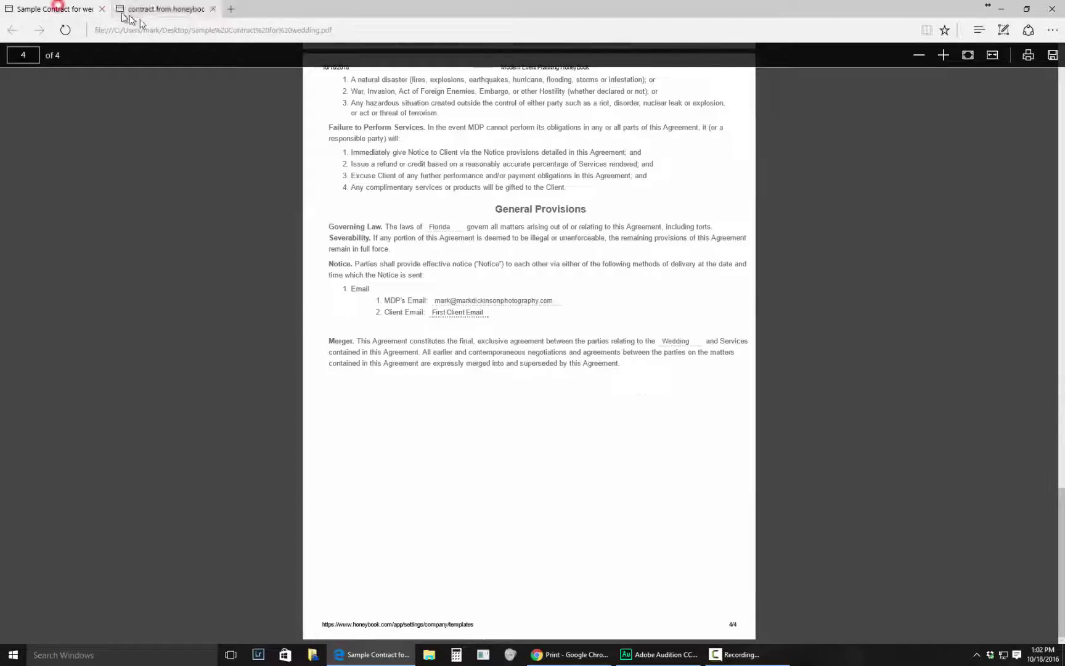
scroll(592, 386, "up", 5)
scroll(592, 388, "up", 20)
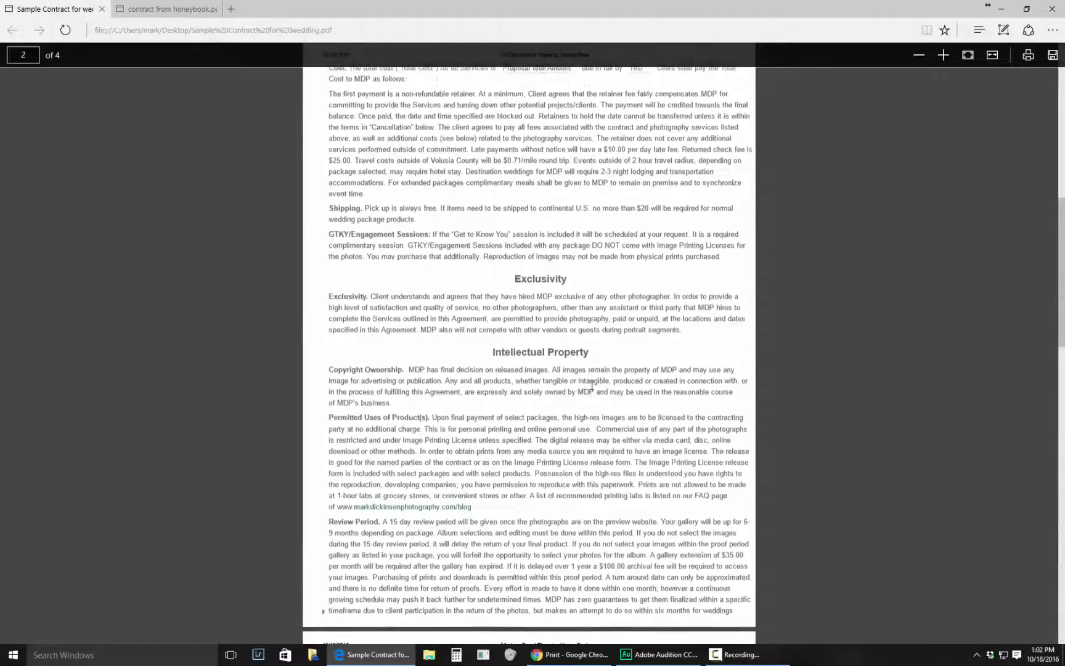
scroll(591, 388, "down", 15)
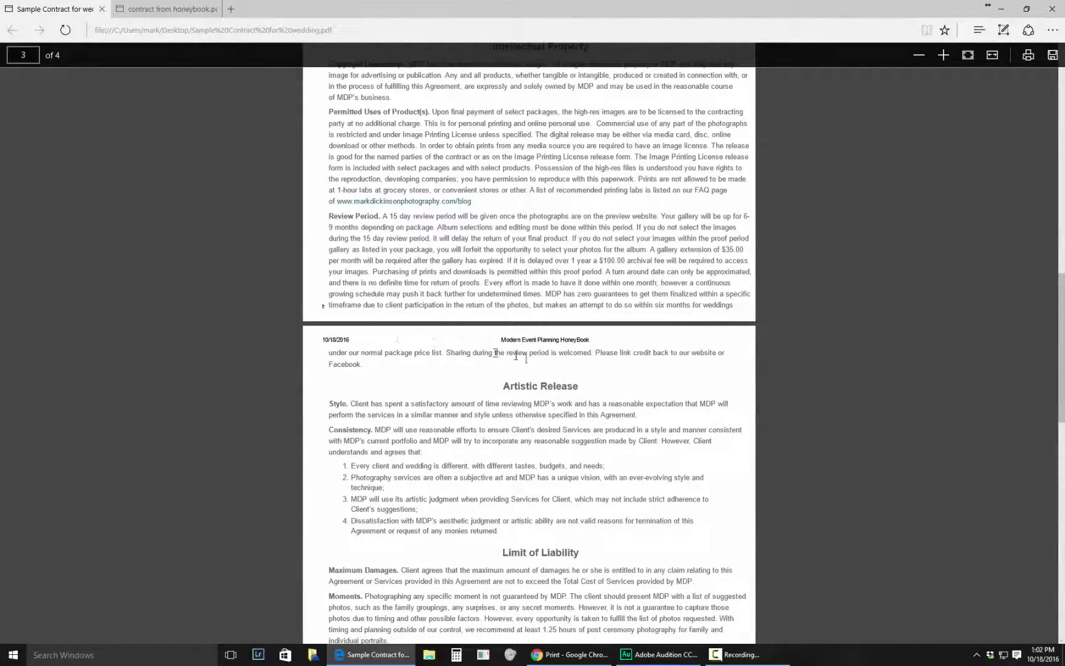
scroll(475, 423, "down", 8)
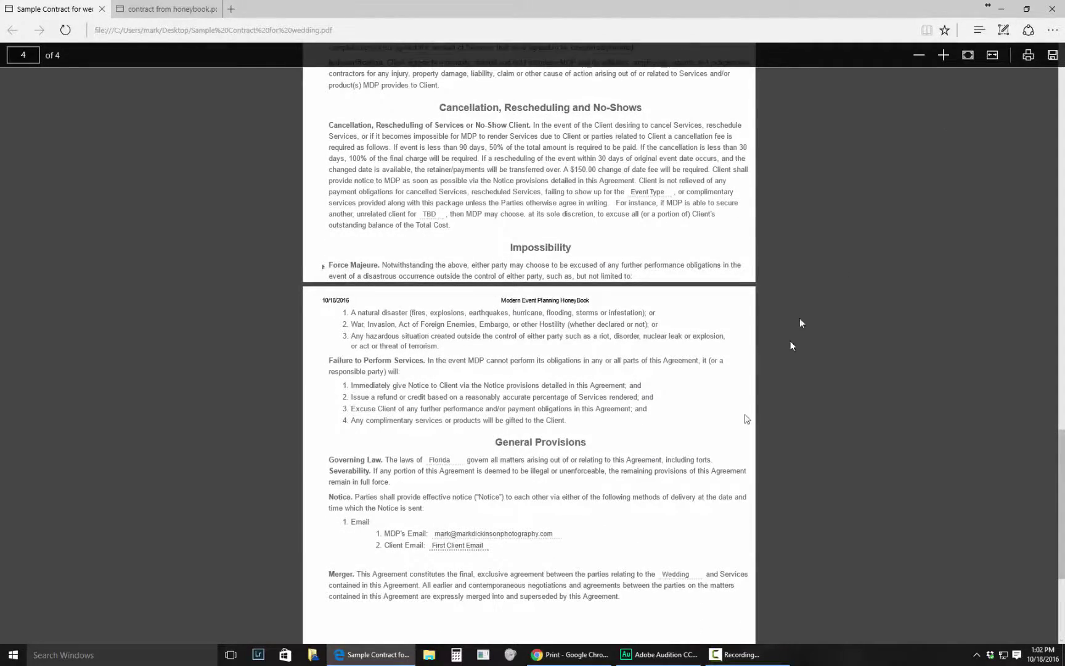
scroll(769, 463, "up", 4)
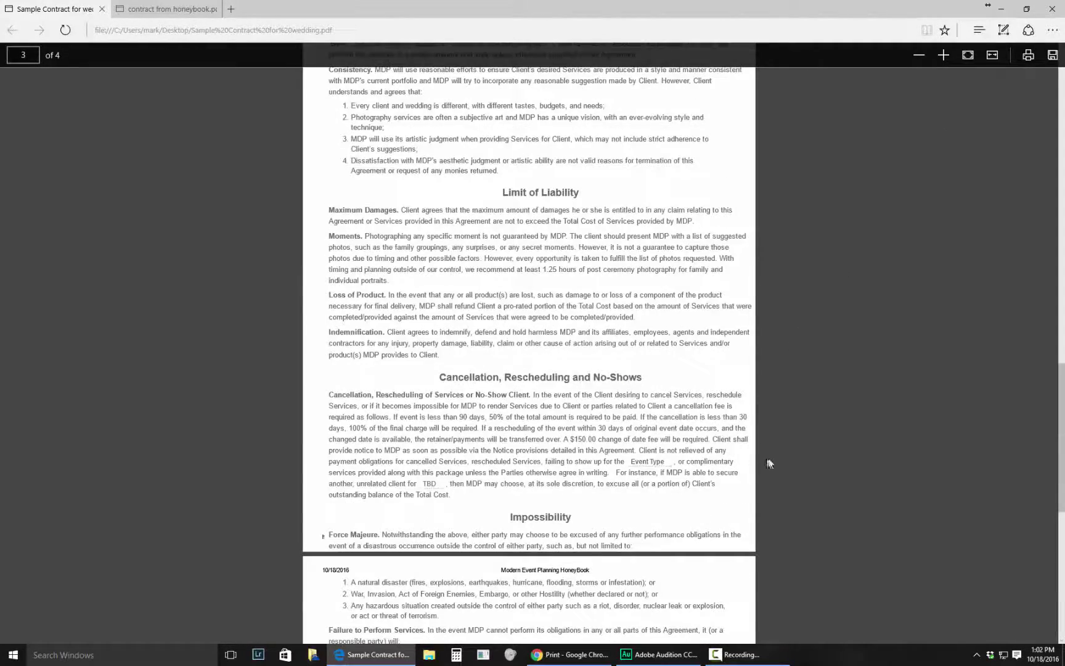
left_click(1053, 11)
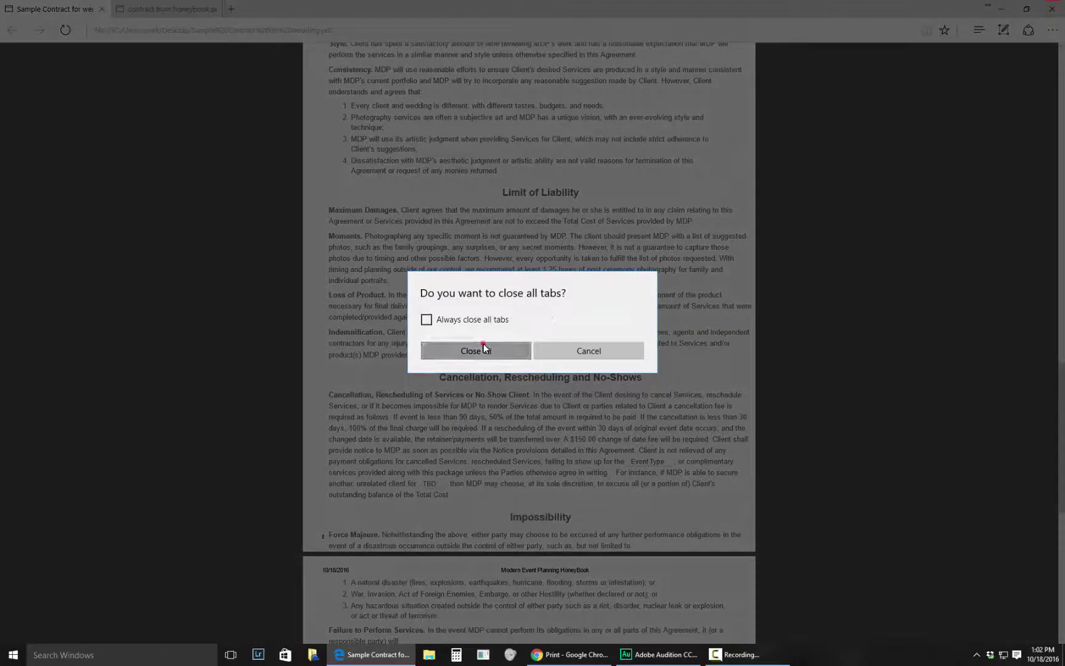
Close all Edge PDF tabs and return from the proposal to HoneyBook's event page
left_click(482, 349)
left_click(507, 654)
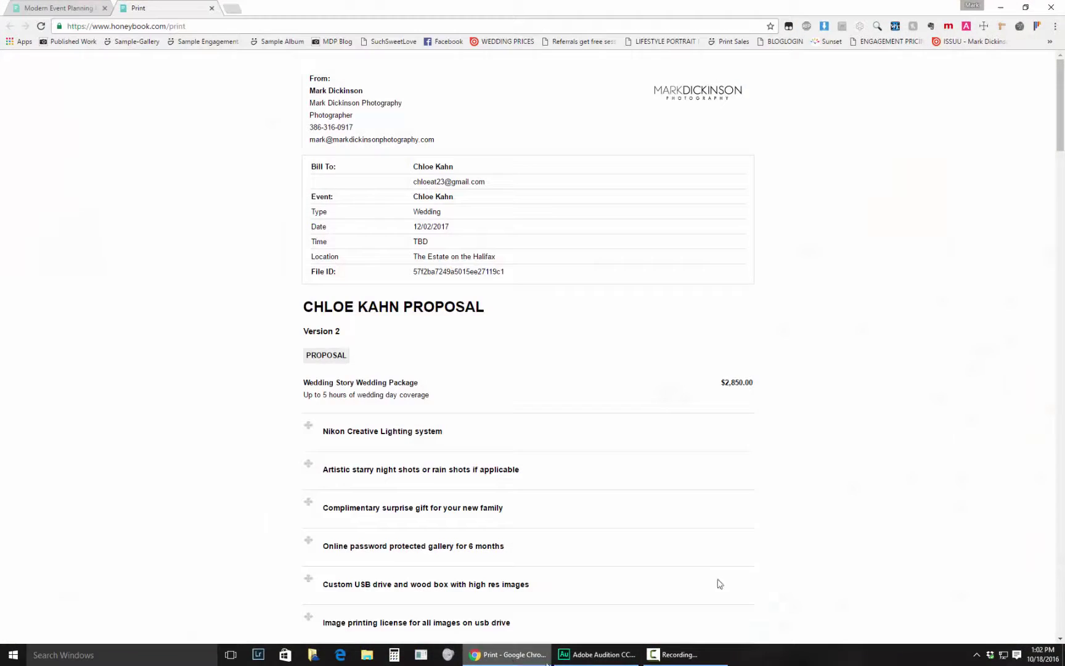
left_click(46, 6)
left_click(195, 445)
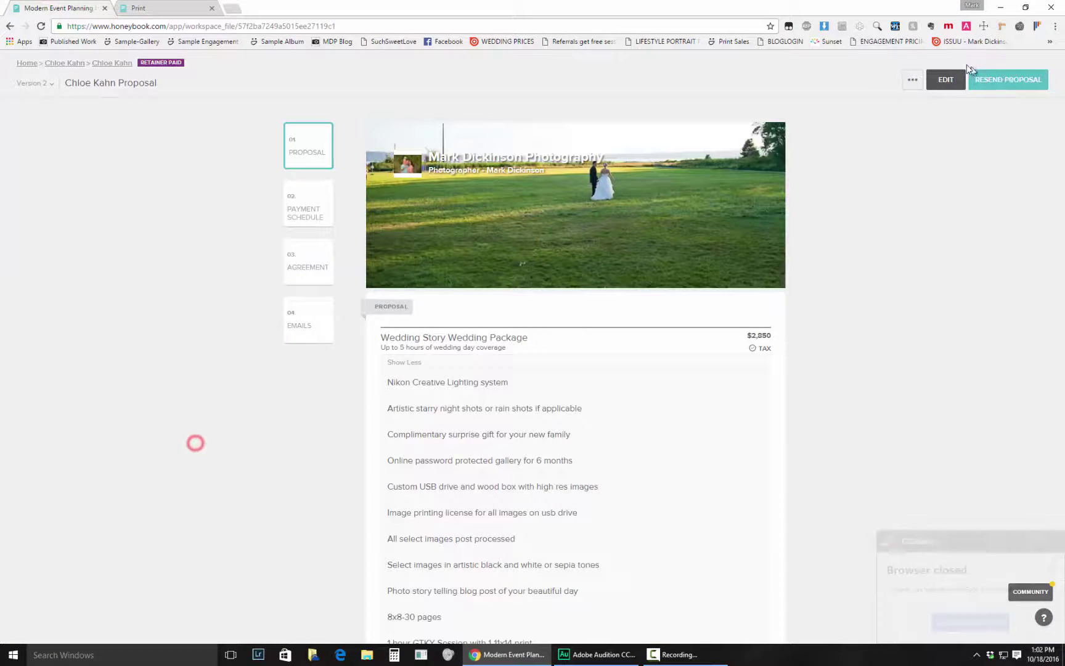
left_click(103, 63)
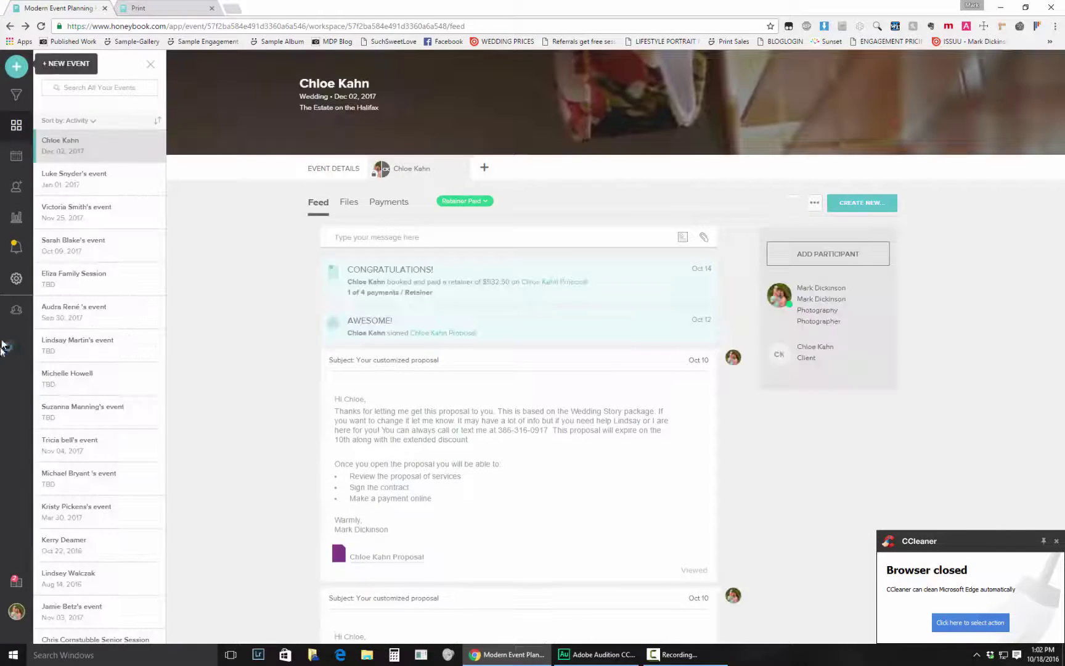
Open the Wedding Agreement template from the Agreements group of the company templates
left_click(89, 214)
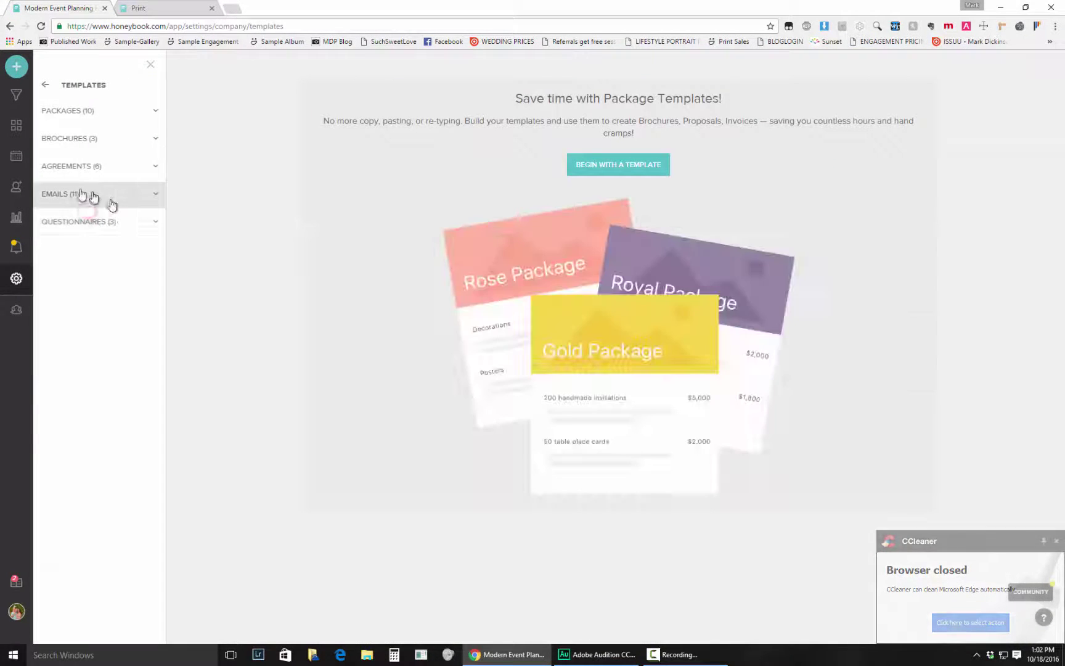
left_click(84, 195)
left_click(102, 170)
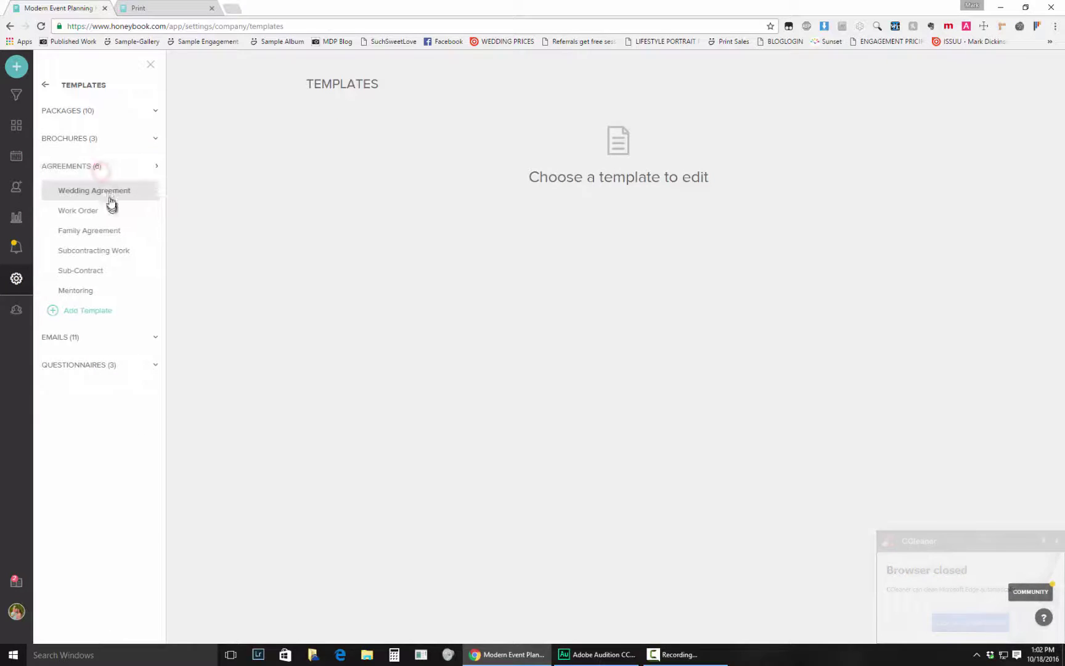
left_click(107, 190)
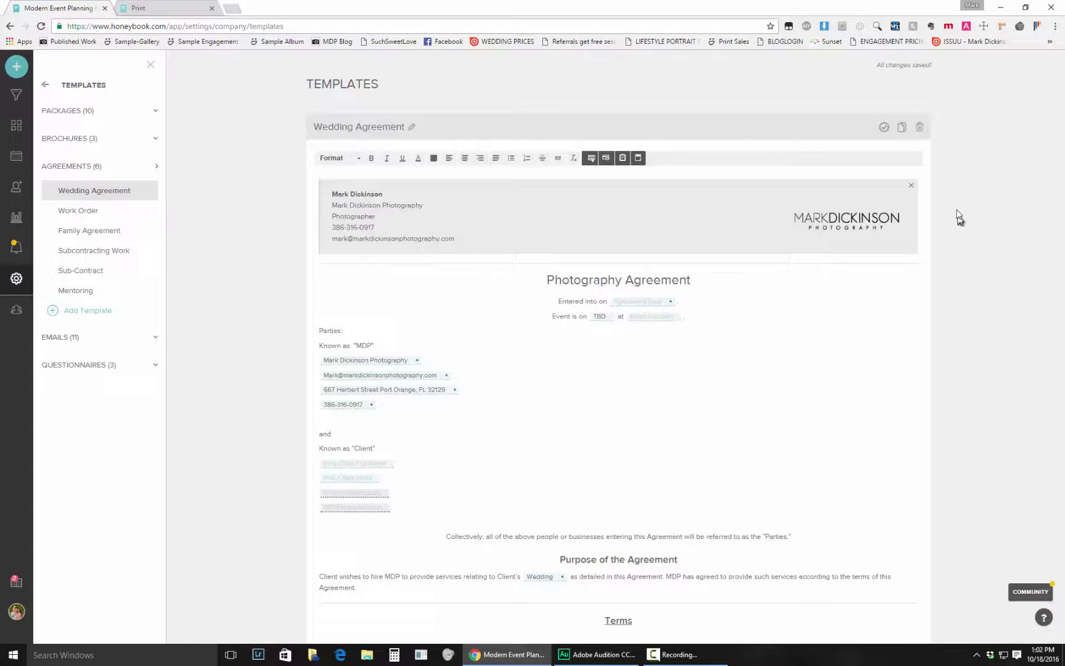
Bring up Chrome's Save as PDF print preview of the Wedding Agreement template with Ctrl+P
key("ctrl+p")
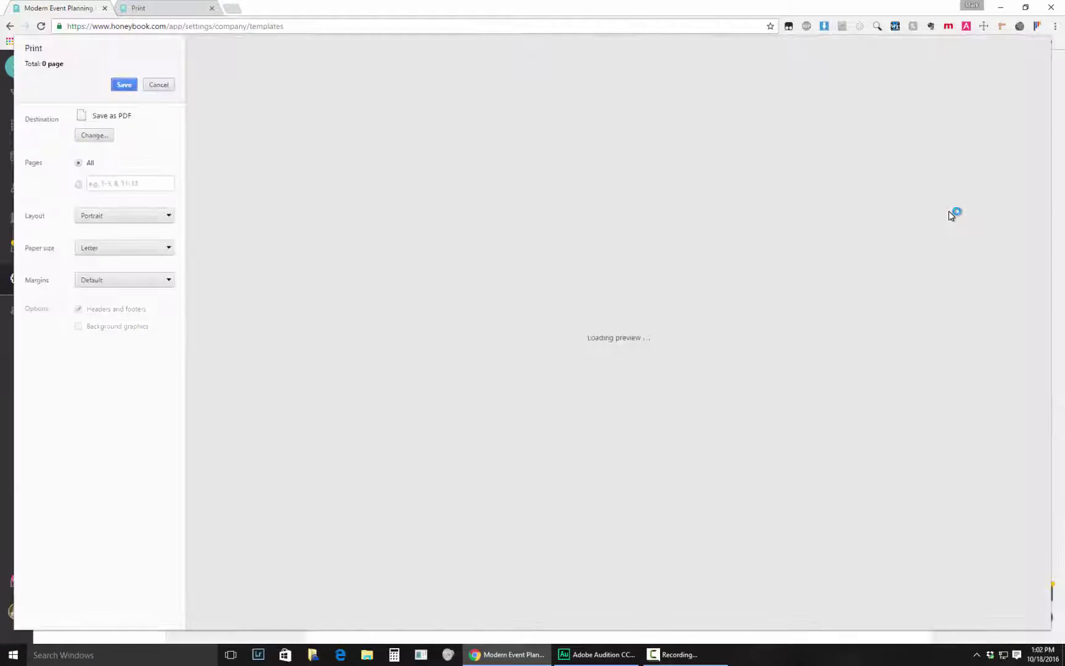